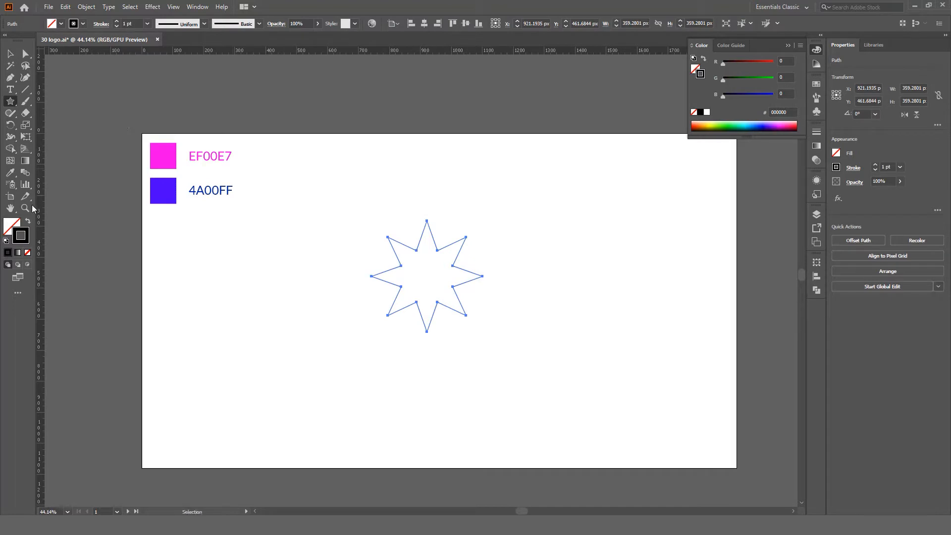
Swap the star's fill and stroke so it is solid black without an outline, and center it on the artboard both ways.
click(27, 221)
click(9, 53)
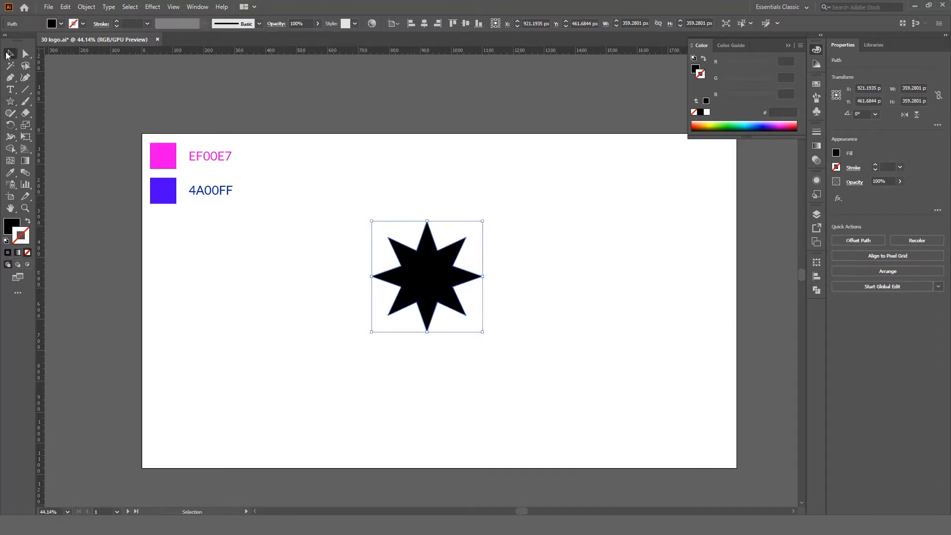
click(425, 23)
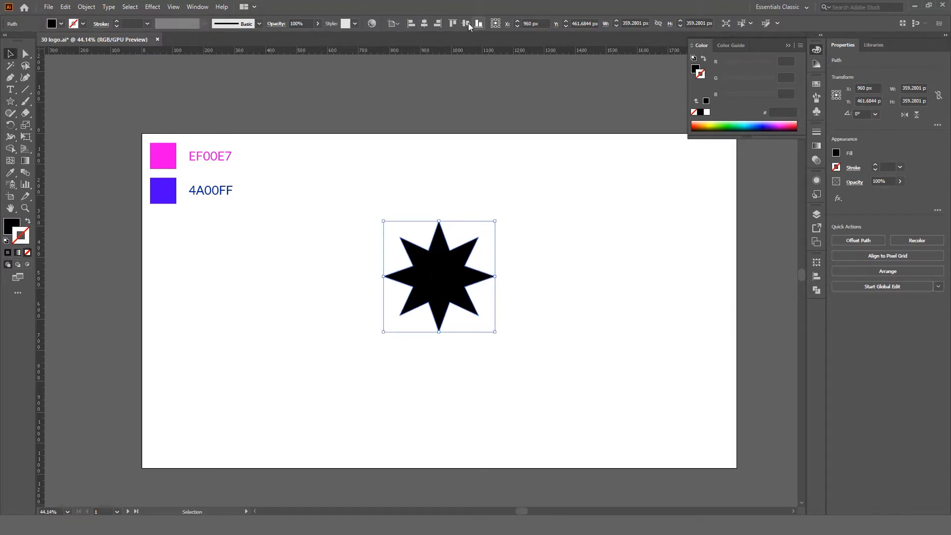
click(466, 23)
Enlarge the star from its center to about 739 px wide and round all its corners by about 54 px.
drag(497, 247, 575, 187)
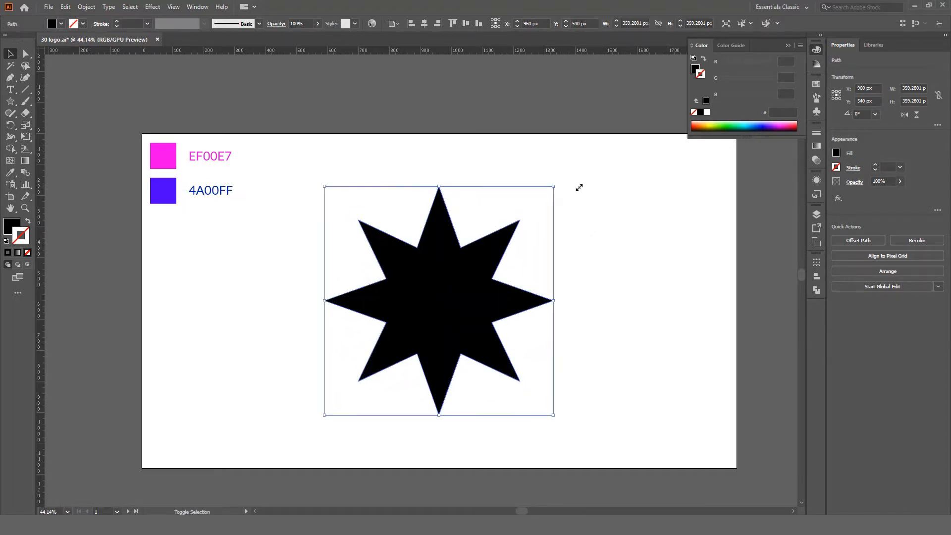
click(26, 55)
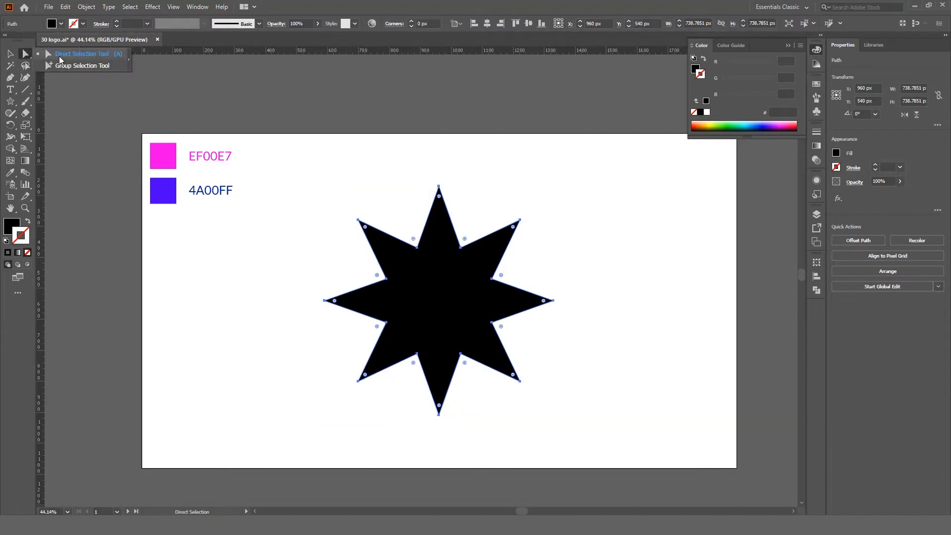
drag(440, 199, 443, 283)
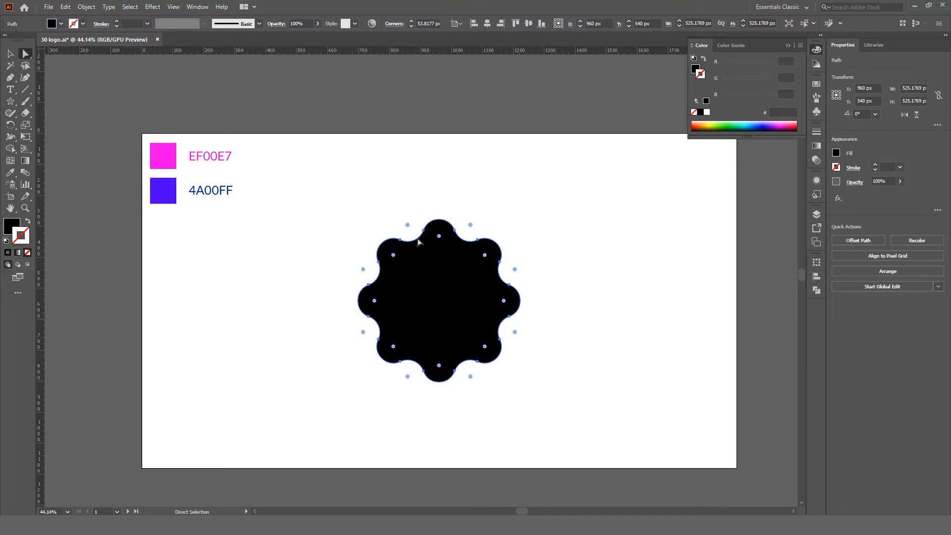
click(9, 53)
click(343, 270)
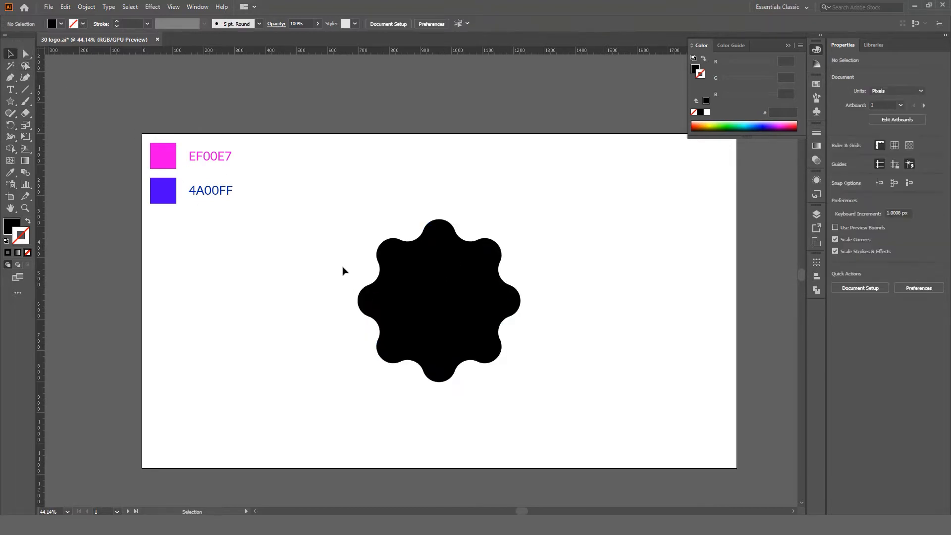
Draw a circle about 57 px in diameter just above the top lobe, centered on the black shape's vertical axis.
click(450, 295)
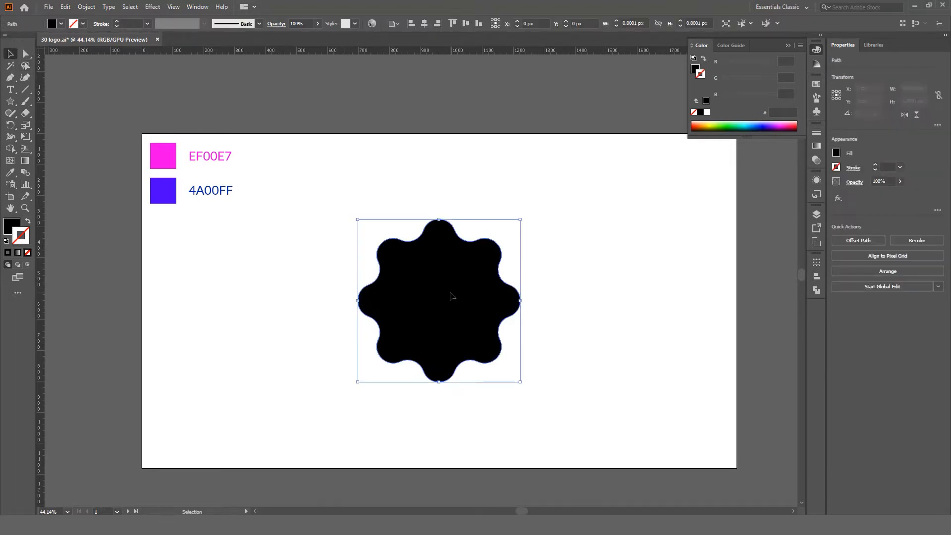
click(11, 102)
click(55, 125)
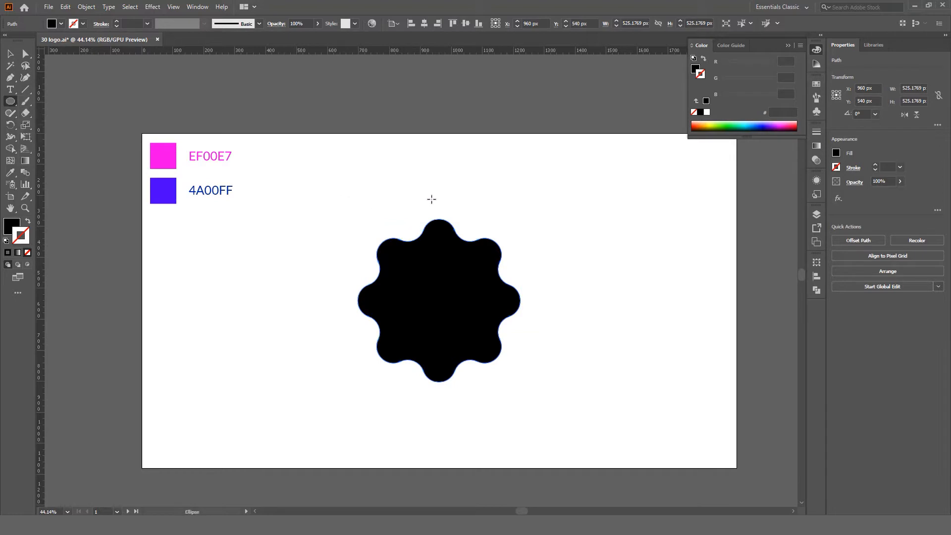
drag(436, 197, 445, 204)
key(z)
drag(461, 236, 510, 268)
drag(510, 275, 434, 223)
key(v)
click(395, 150)
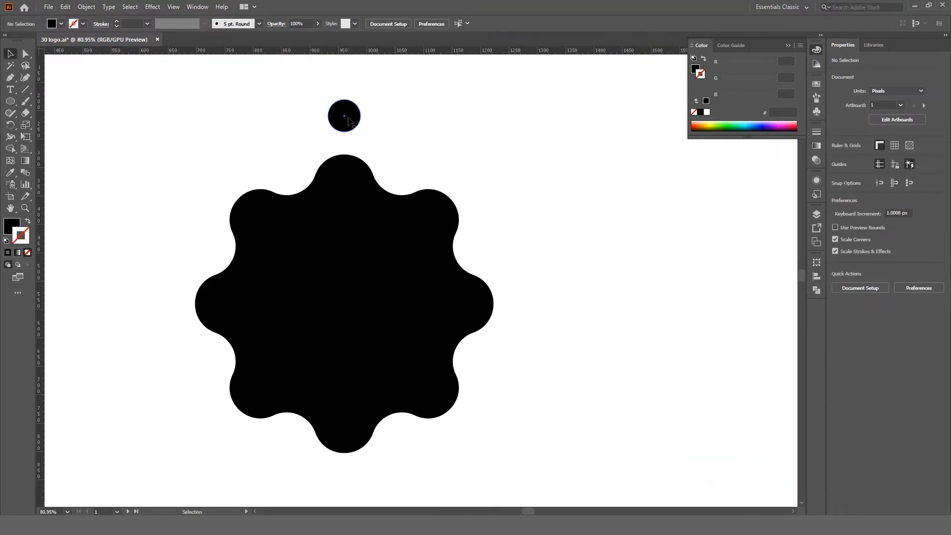
Move the small circle straight down into the top lobe and fill it with white sampled from the artboard.
drag(348, 121, 352, 188)
click(9, 227)
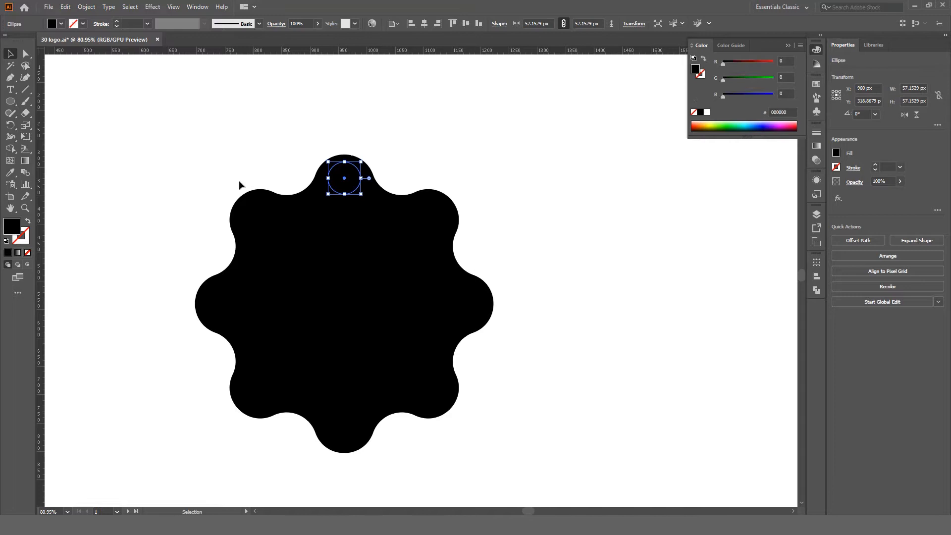
key(i)
click(290, 163)
key(v)
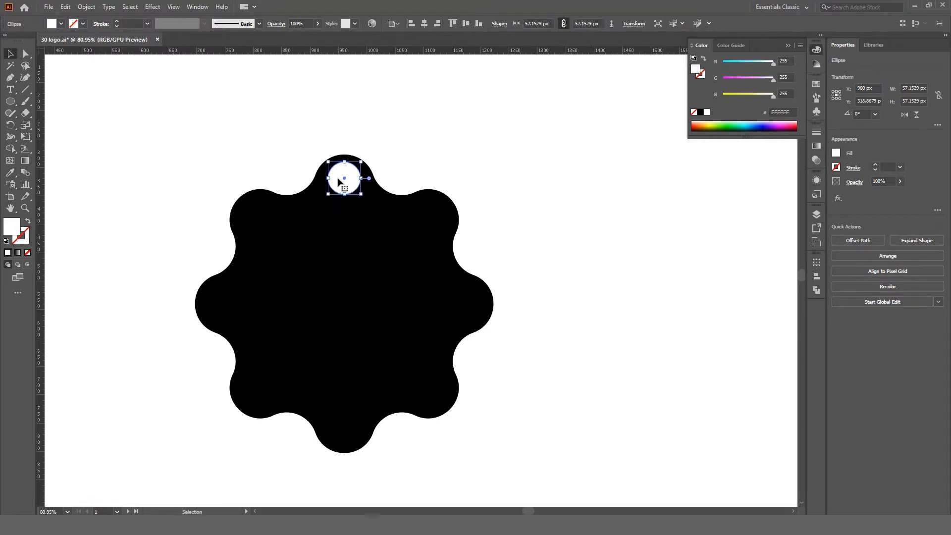
Duplicate the white circle straight down into the bottom lobe of the black shape.
click(414, 167)
click(342, 180)
drag(344, 179, 364, 432)
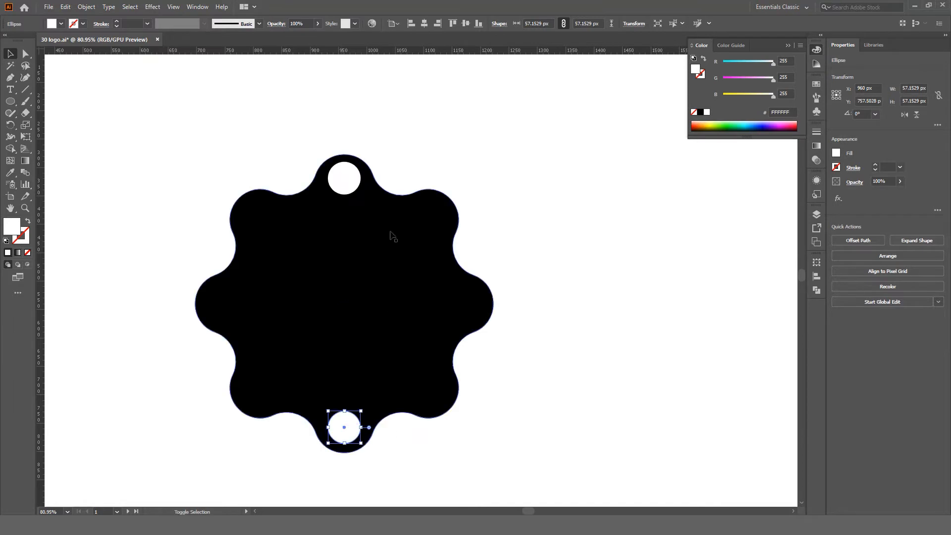
Group the top and bottom white circles and center the group vertically on the artboard.
shift+click(353, 180)
right_click(353, 180)
click(403, 240)
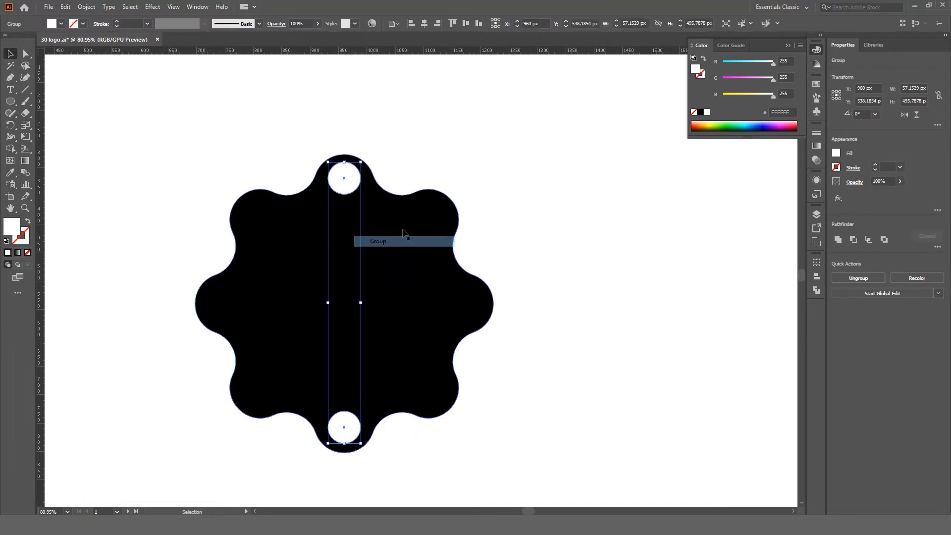
click(465, 24)
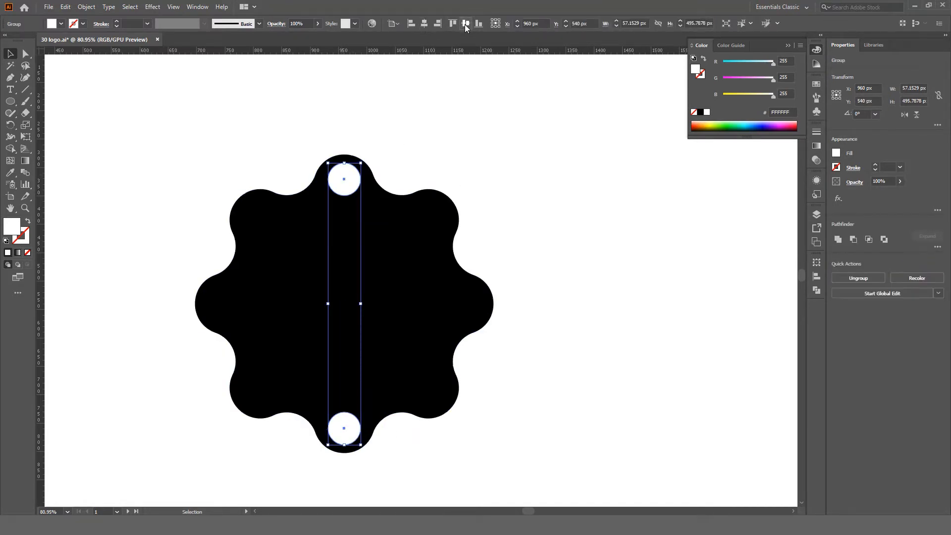
Paste a copy of the circle pair in place and rotate it 45° clockwise onto the upper-right and lower-left lobes.
click(65, 6)
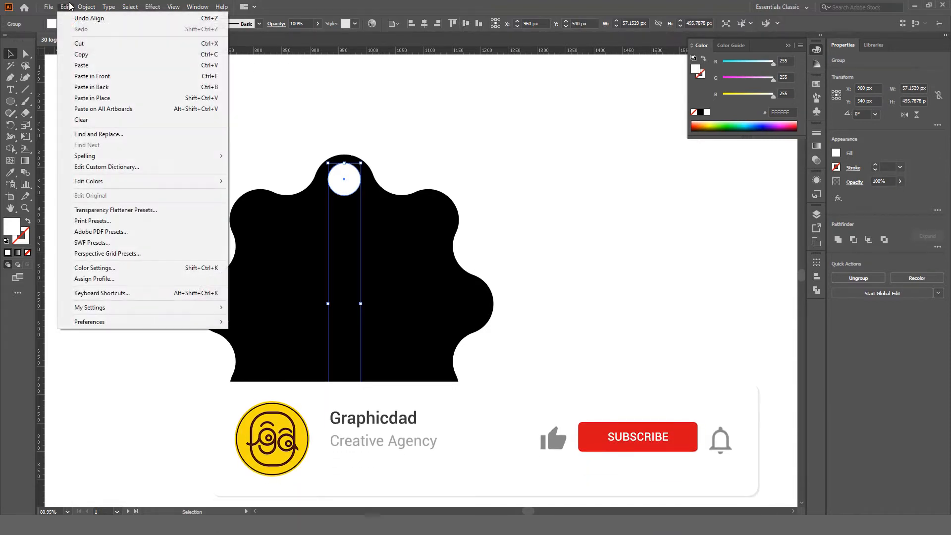
click(81, 54)
click(65, 7)
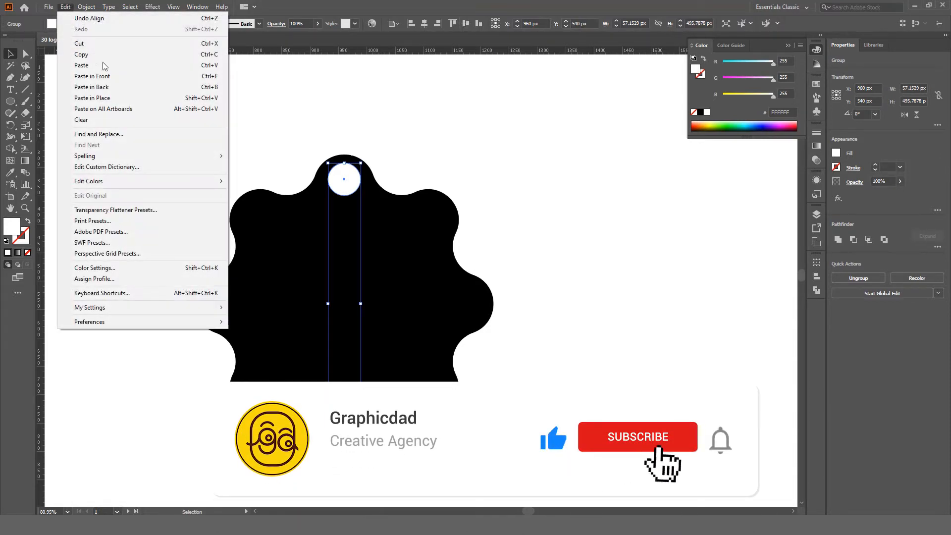
click(84, 94)
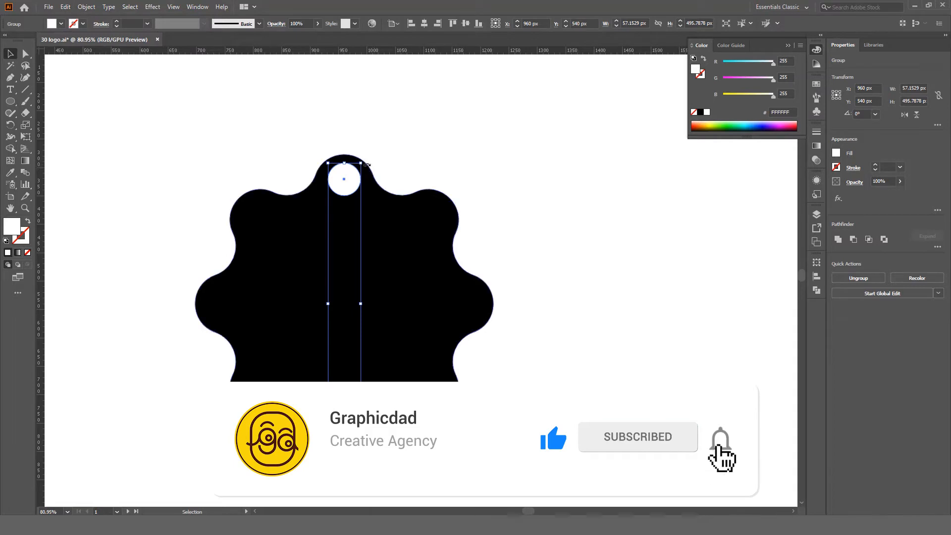
drag(417, 205, 438, 239)
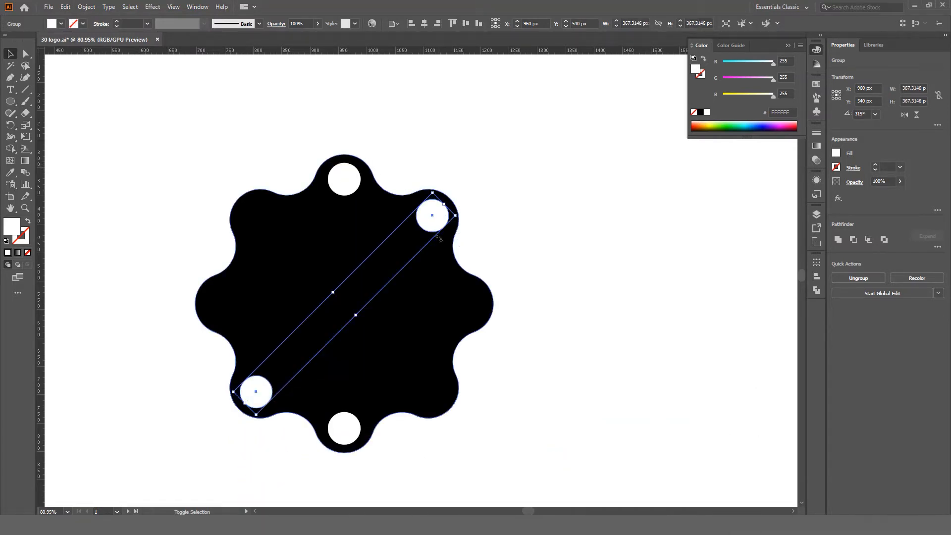
key(ctrl+z)
key(ctrl+shift+z)
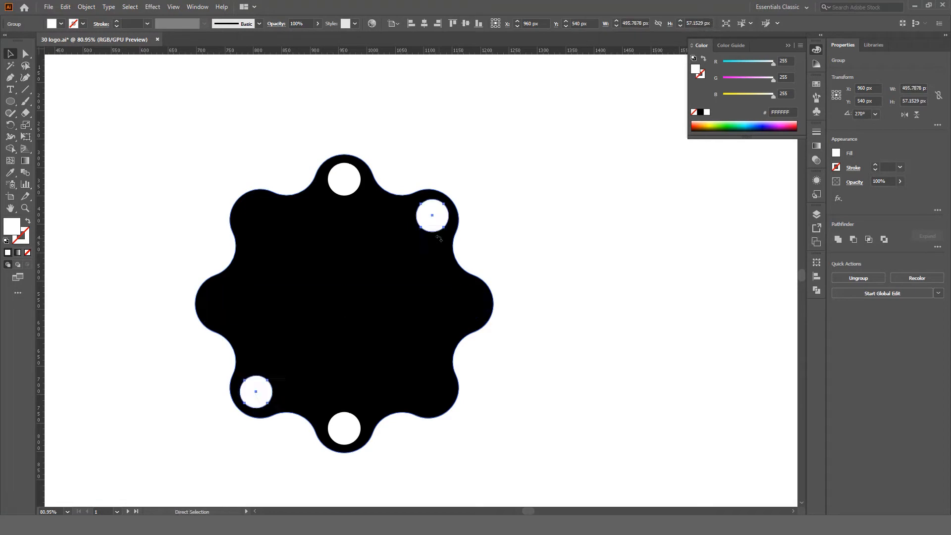
Paste a copy of the diagonal circle pair in place and rotate it 45° clockwise onto the left and right lobes.
click(65, 7)
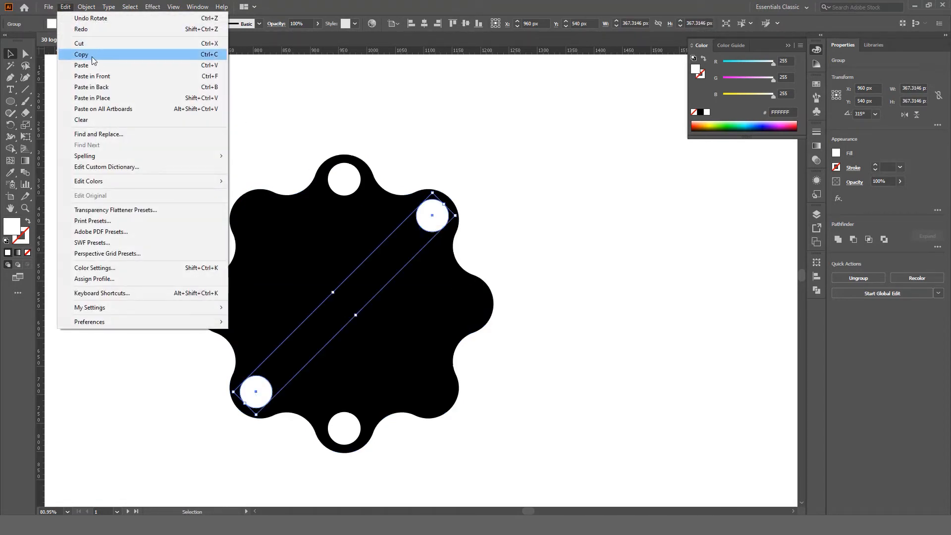
click(92, 58)
click(65, 7)
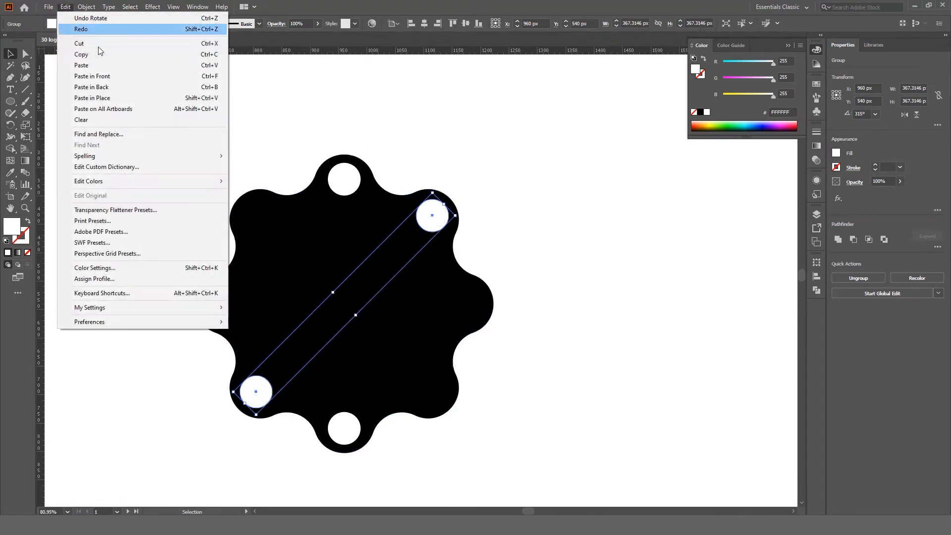
click(115, 98)
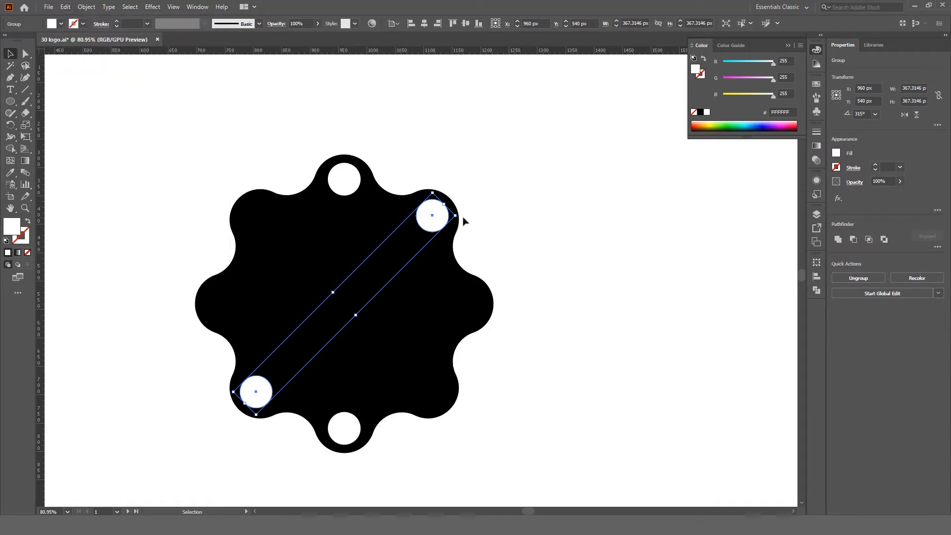
drag(459, 214, 483, 334)
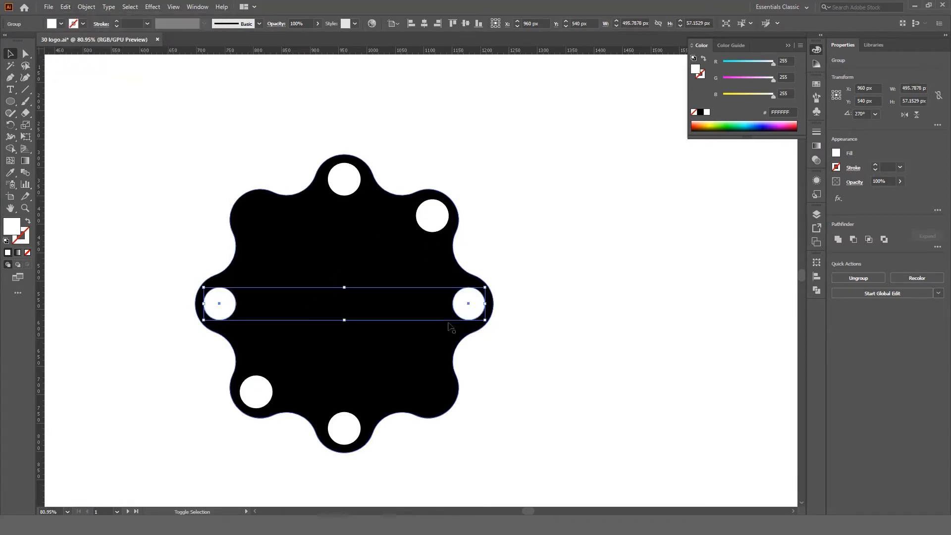
Paste a copy of the horizontal circle pair in place and rotate it 45° clockwise onto the upper-left and lower-right lobes.
click(68, 9)
click(72, 8)
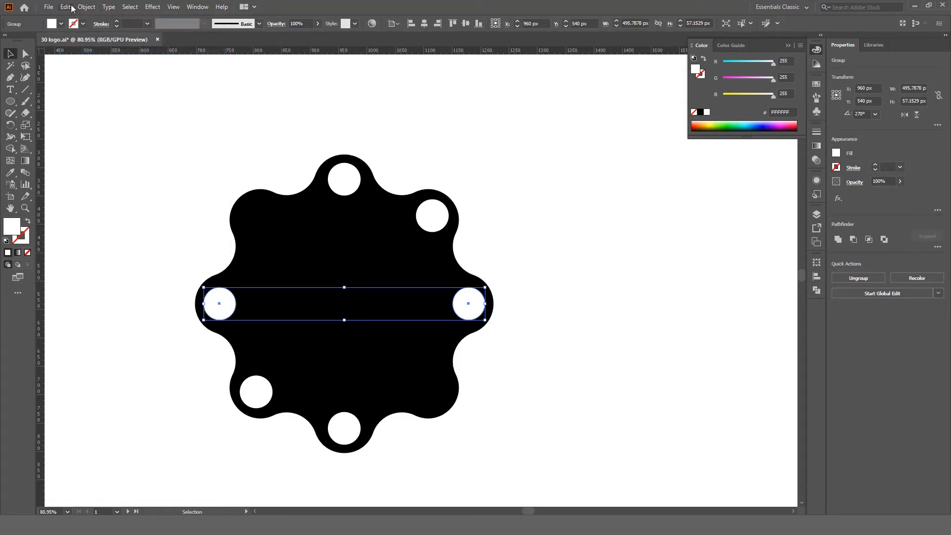
click(71, 8)
click(107, 100)
drag(491, 323, 449, 414)
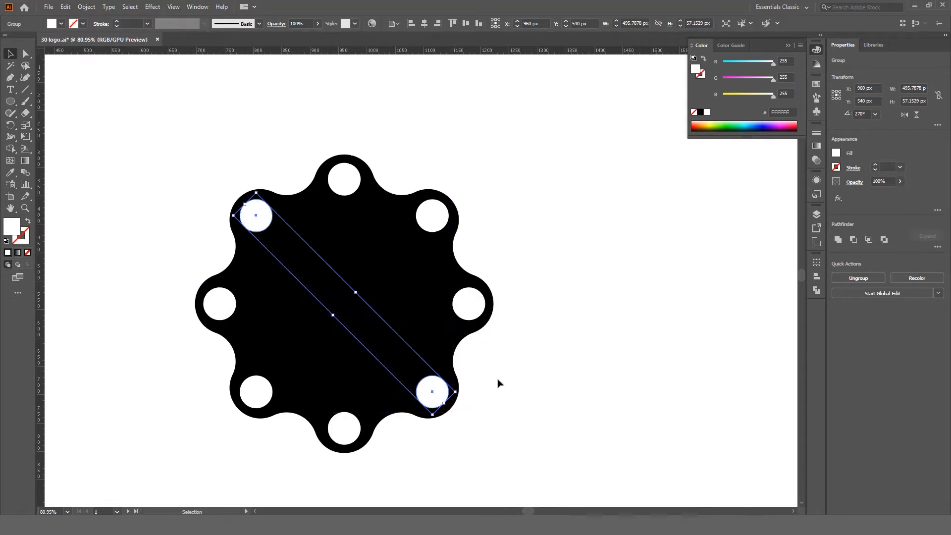
click(500, 382)
Select all eight circles, rotate them together to face the notches between the lobes, and scale the ring to about 568 px wide.
key(z)
drag(471, 314, 396, 301)
drag(408, 268, 422, 265)
key(v)
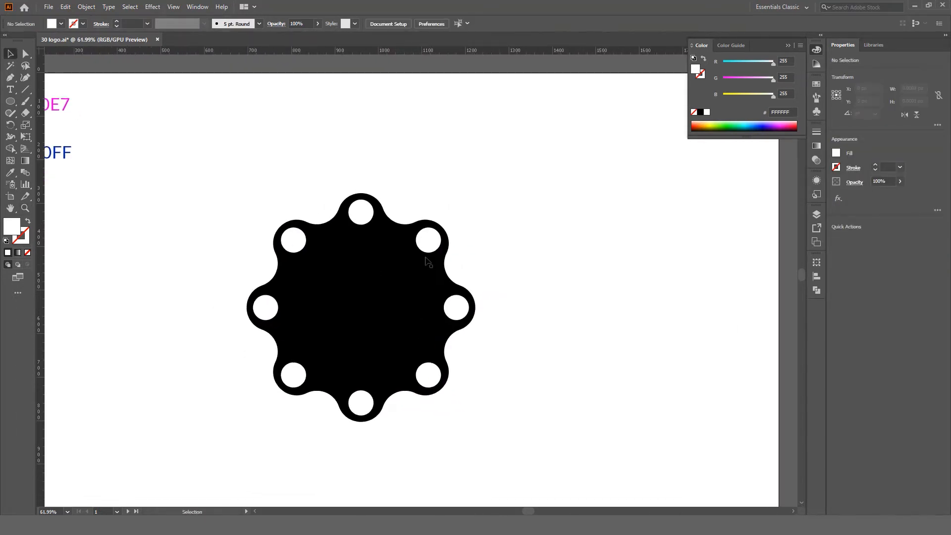
click(430, 241)
drag(506, 154, 246, 417)
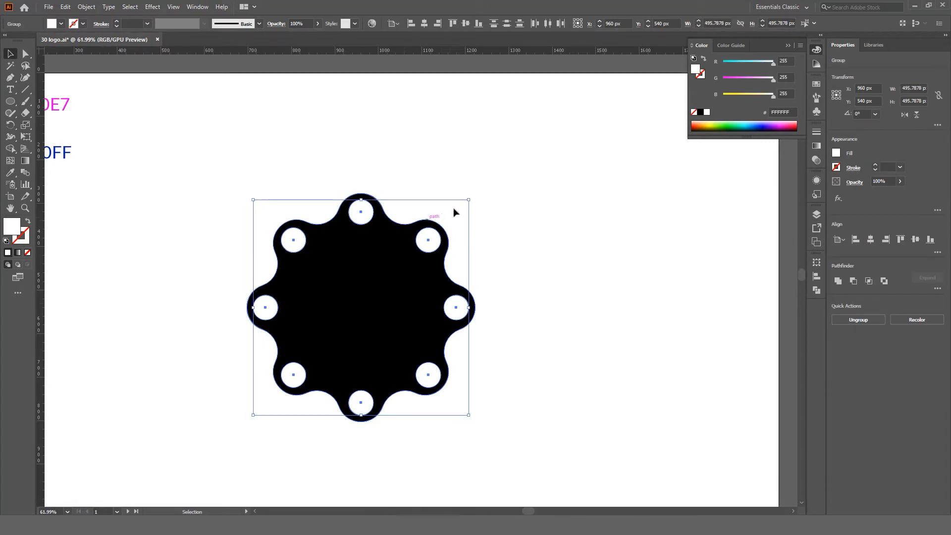
drag(474, 197, 411, 156)
drag(474, 197, 434, 158)
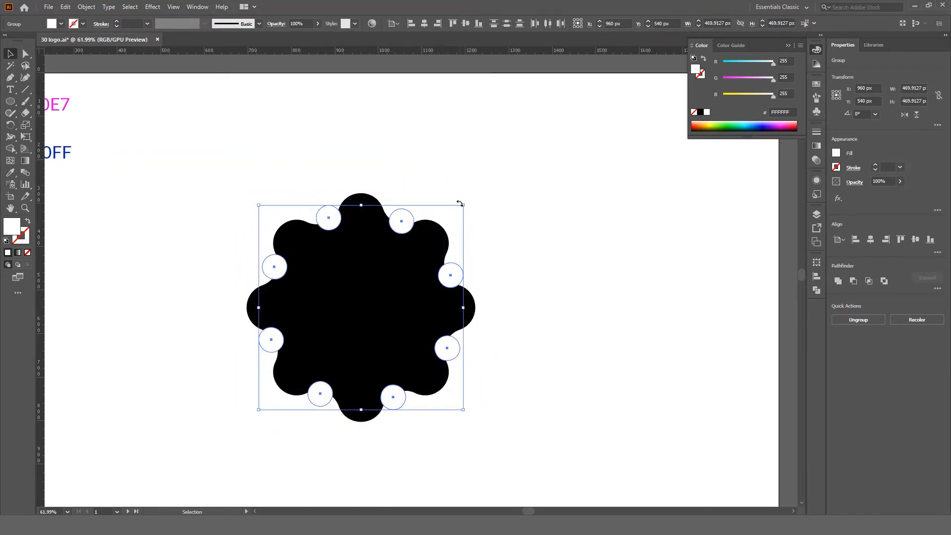
drag(464, 205, 488, 170)
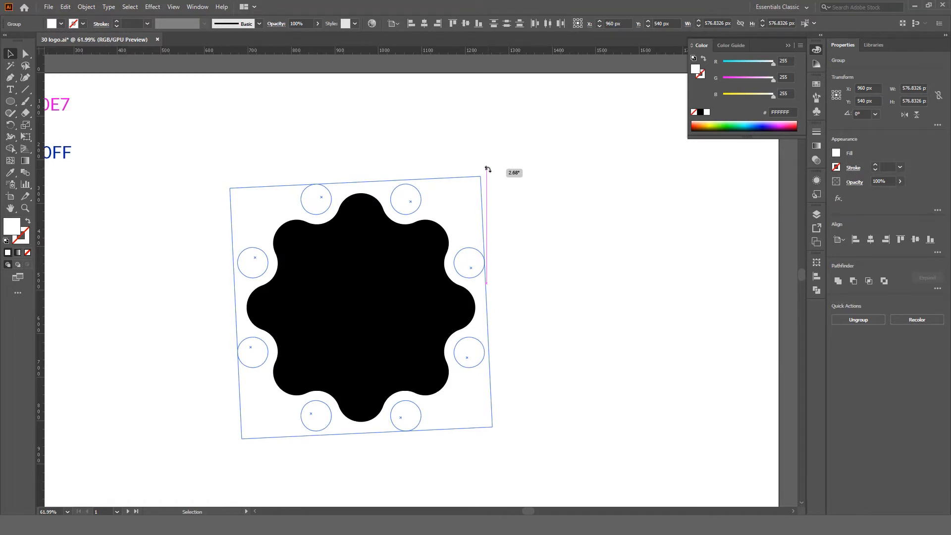
drag(487, 169, 488, 169)
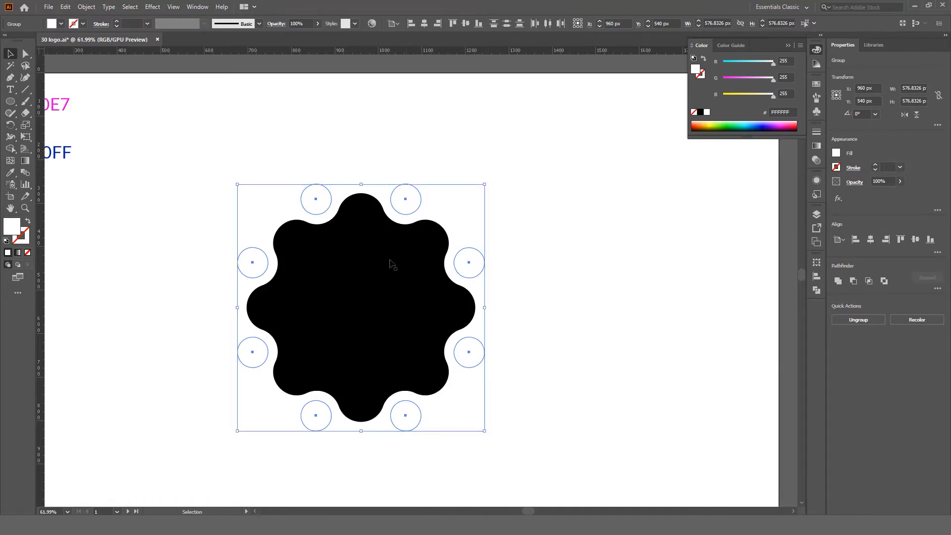
Fill the eight outer circles with the black sampled from the central shape.
key(i)
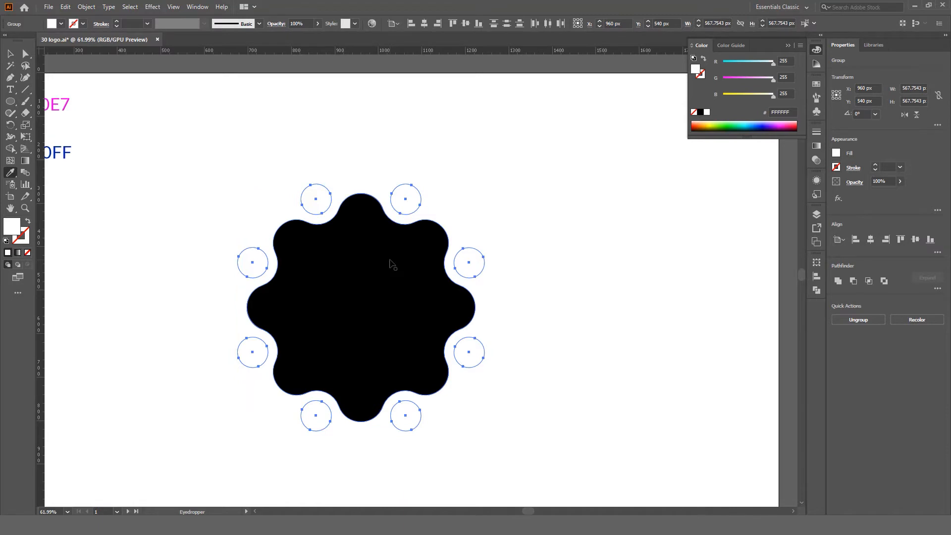
key(v)
key(i)
click(360, 300)
key(v)
click(555, 311)
Select the central shape with its outer circles and enlarge the whole emblem slightly from its center.
key(z)
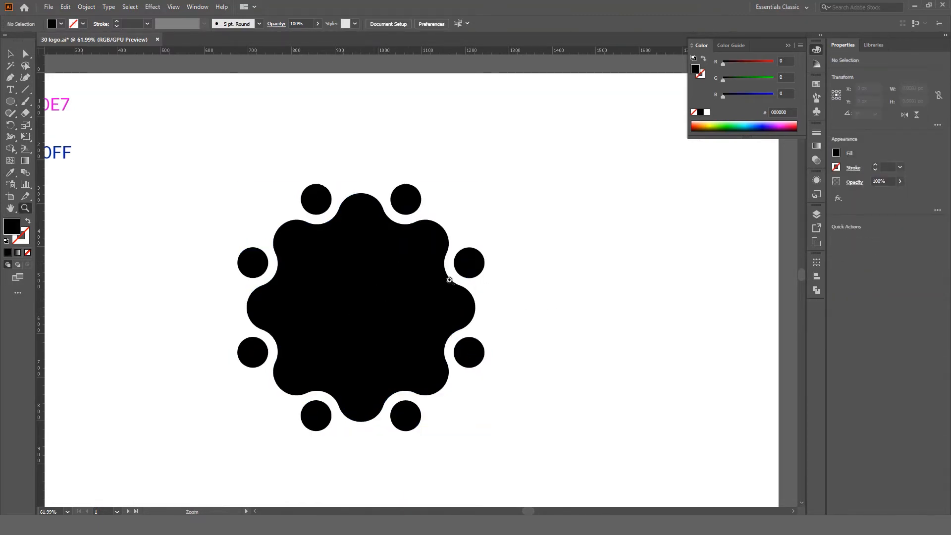
key(space)
drag(452, 279, 359, 266)
drag(404, 282, 427, 289)
key(v)
drag(445, 170, 261, 369)
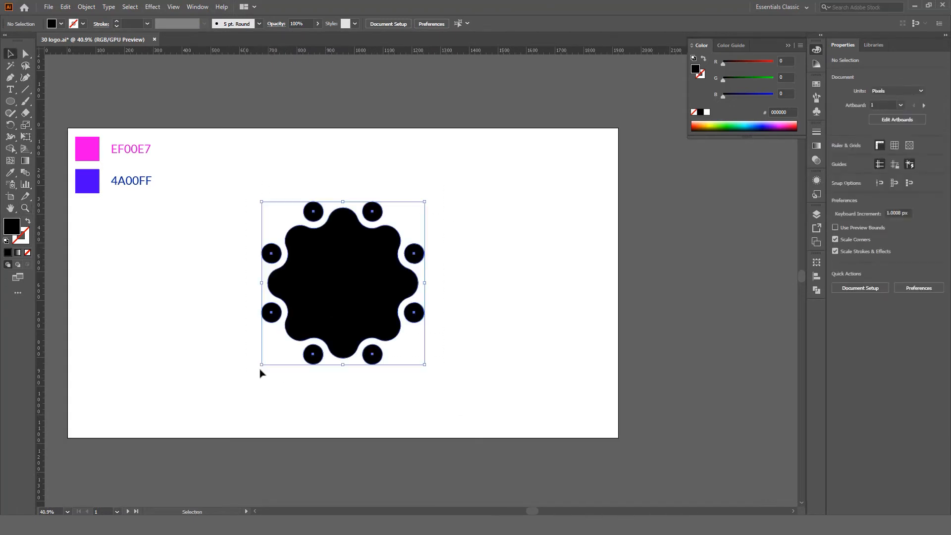
drag(424, 202, 433, 193)
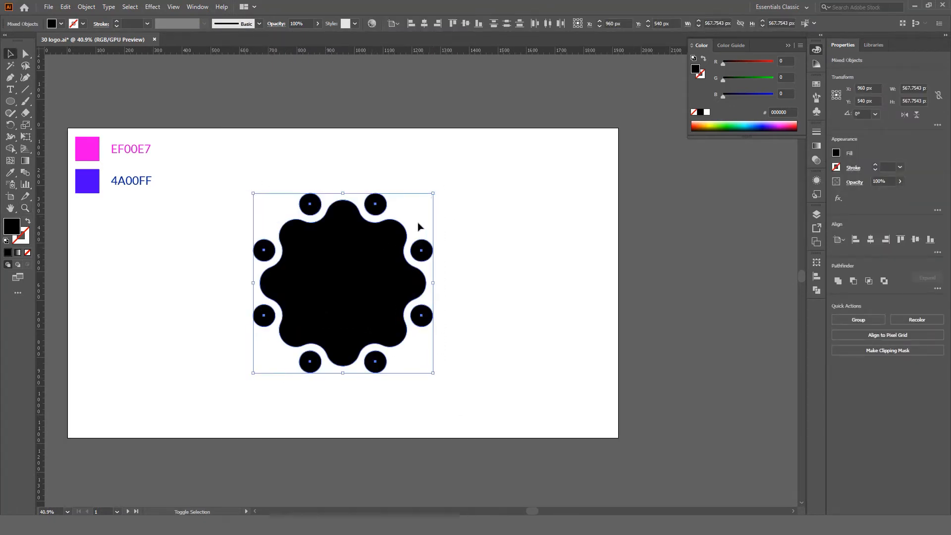
click(477, 314)
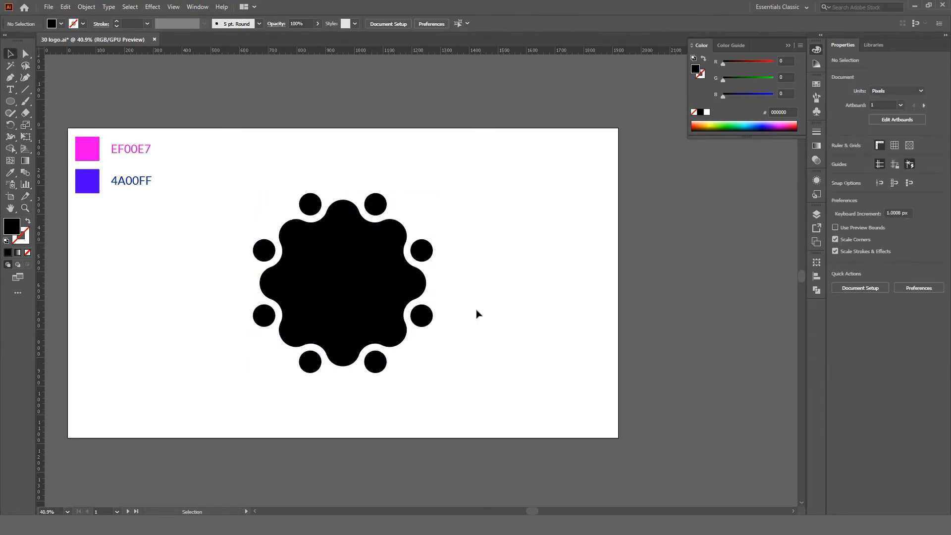
Select the central shape and its eight circles and fill them with a linear gradient from blue 4A00FF to magenta EF00E7.
key(space)
drag(476, 311, 475, 314)
drag(455, 180, 249, 398)
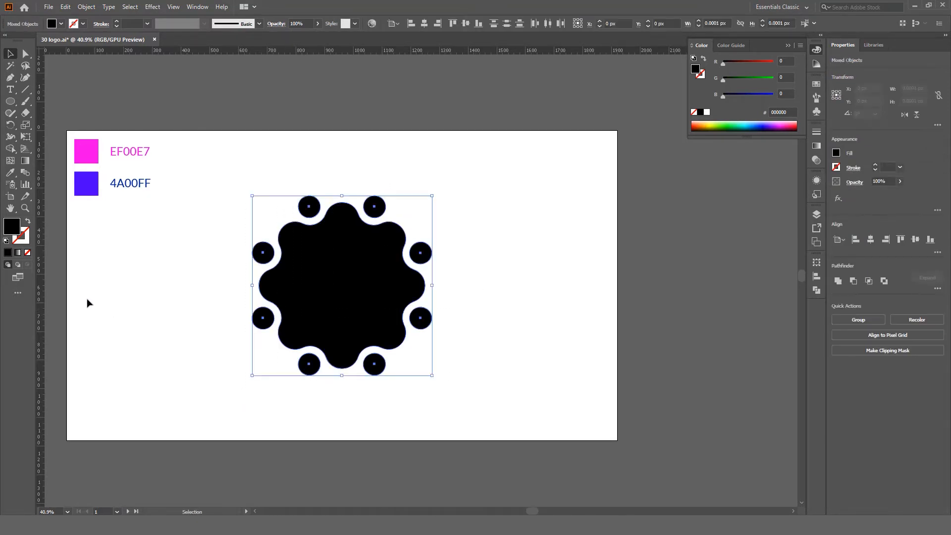
click(19, 254)
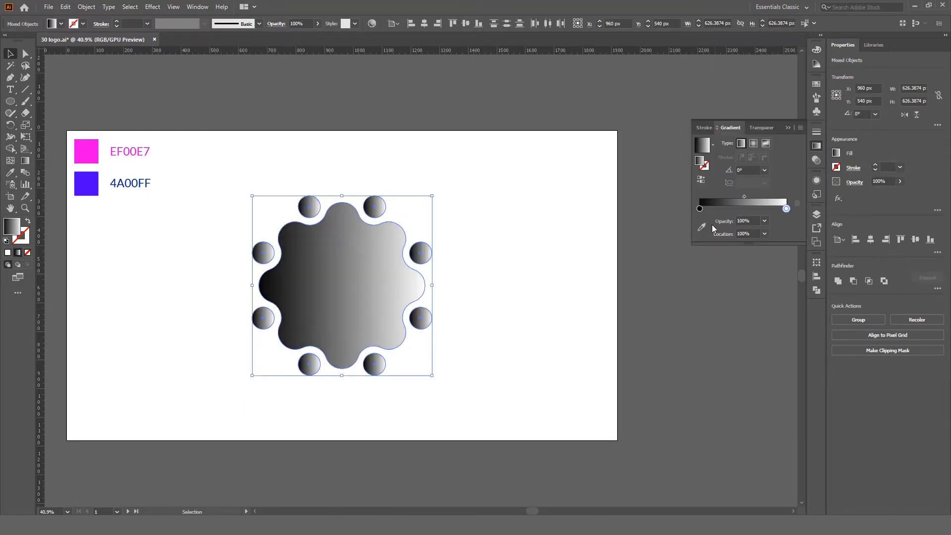
click(702, 228)
click(88, 154)
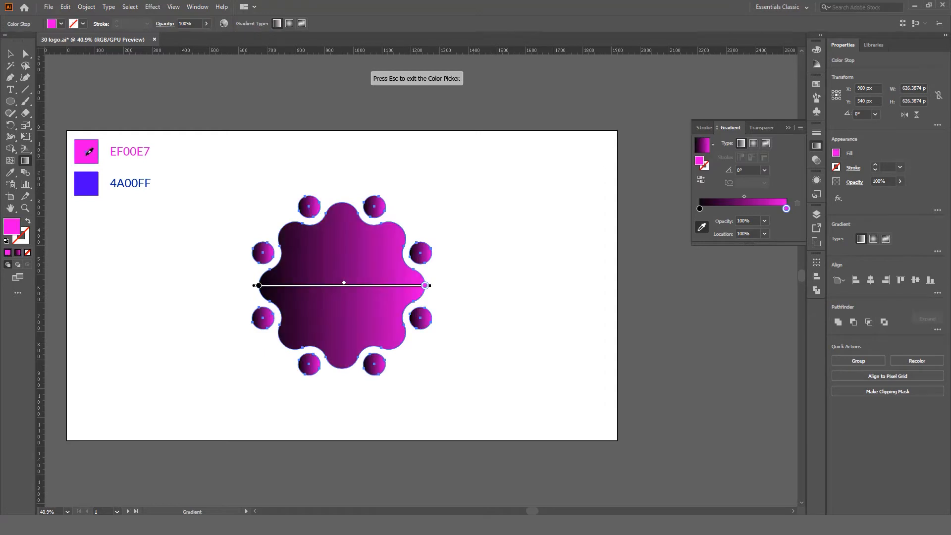
click(699, 208)
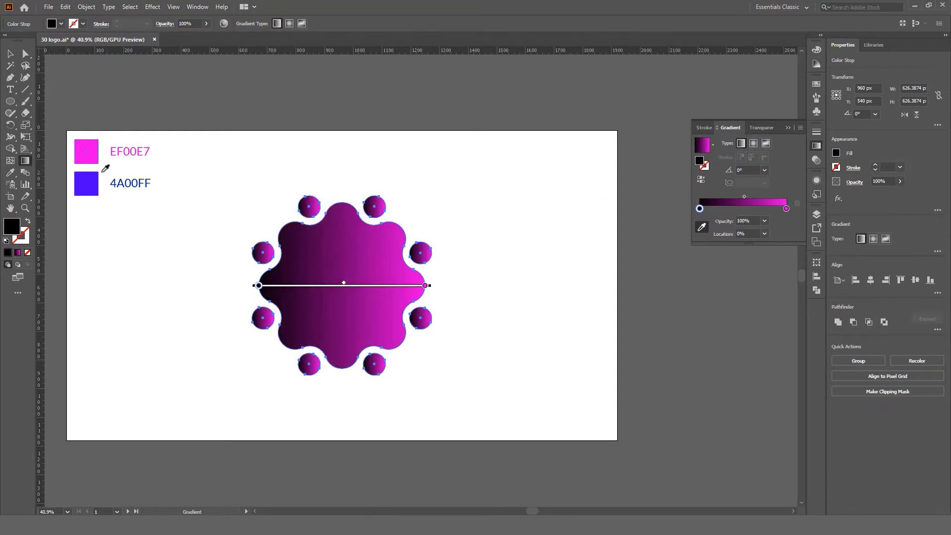
click(90, 183)
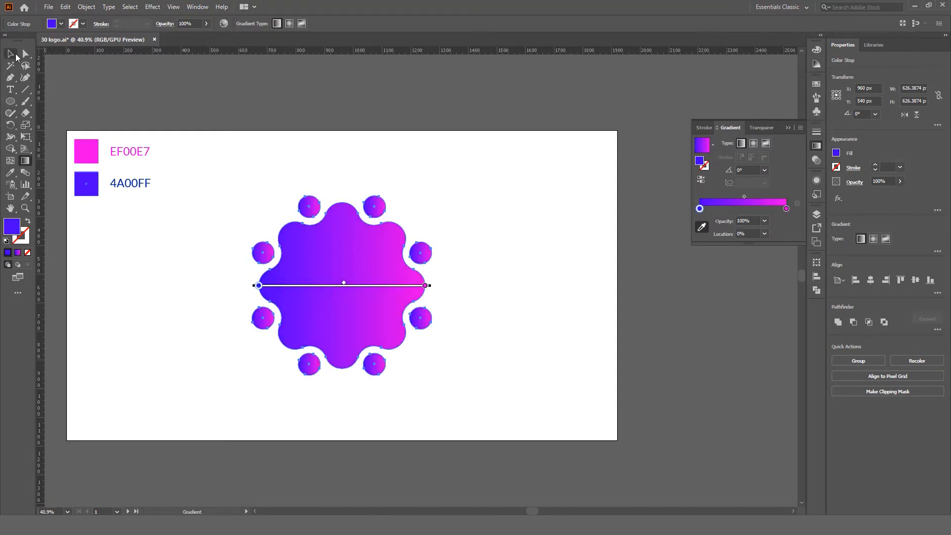
Redirect the central shape's gradient vertically and reverse it so magenta is at the top and blue at the bottom.
click(10, 54)
key(g)
drag(346, 181, 359, 362)
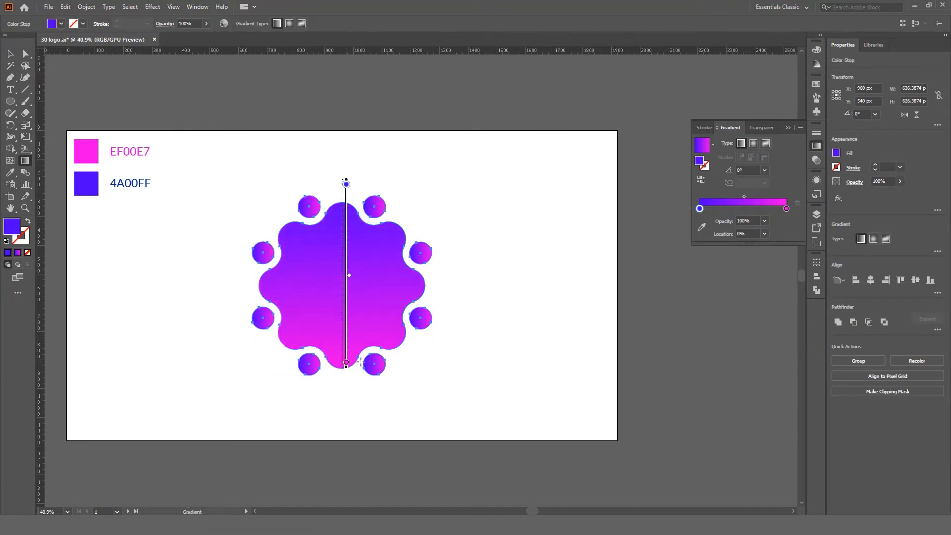
click(701, 179)
Fine-tune the central shape's vertical gradient by moving the magenta and blue stops inward and shifting the midpoint slightly downward.
drag(342, 185, 341, 212)
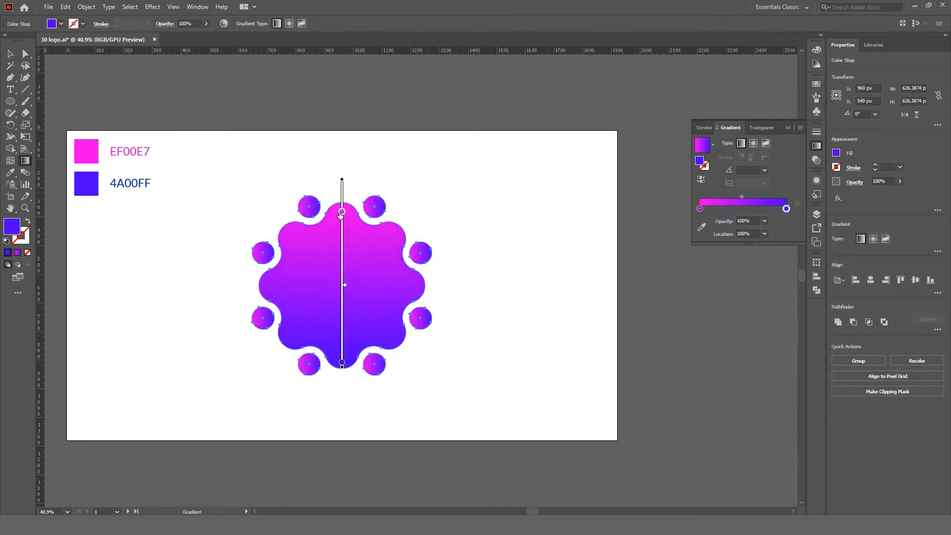
drag(343, 369, 343, 384)
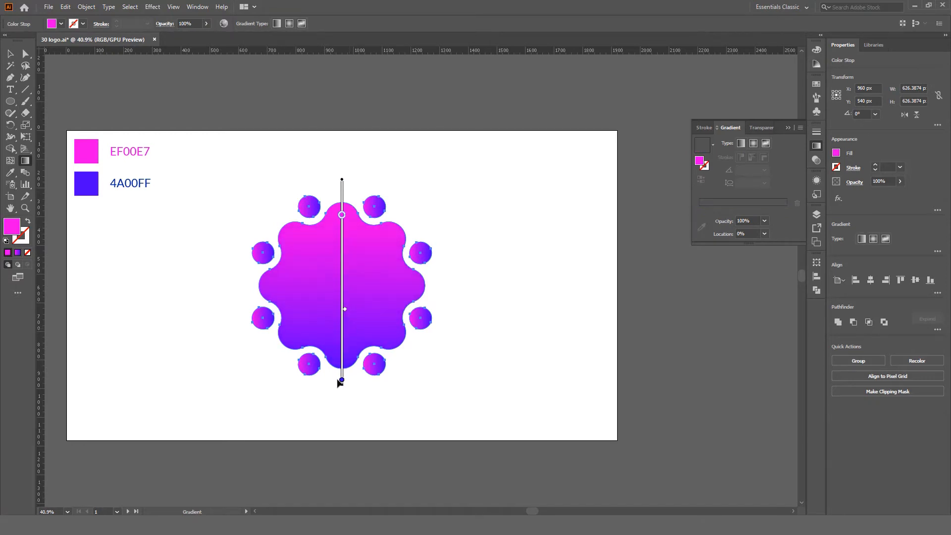
drag(340, 381, 342, 355)
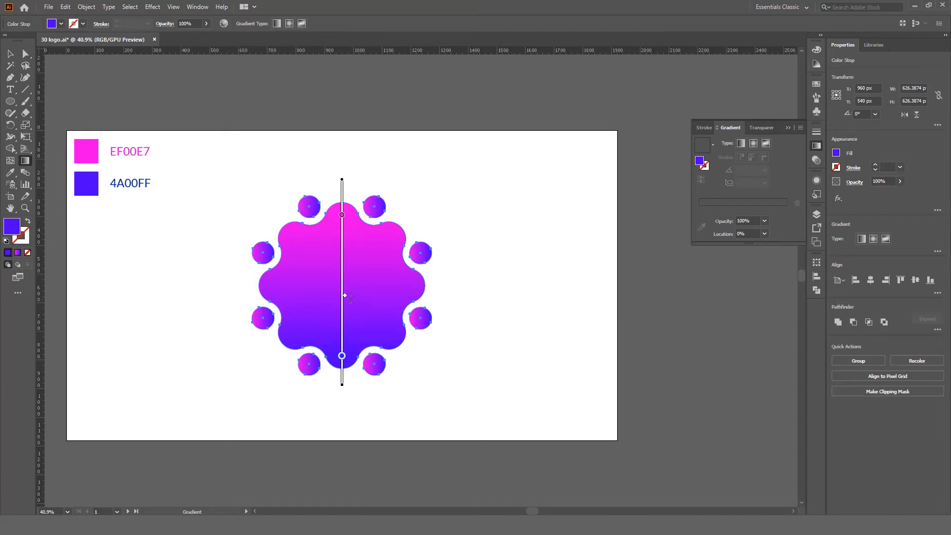
drag(347, 295, 347, 300)
drag(341, 216, 342, 237)
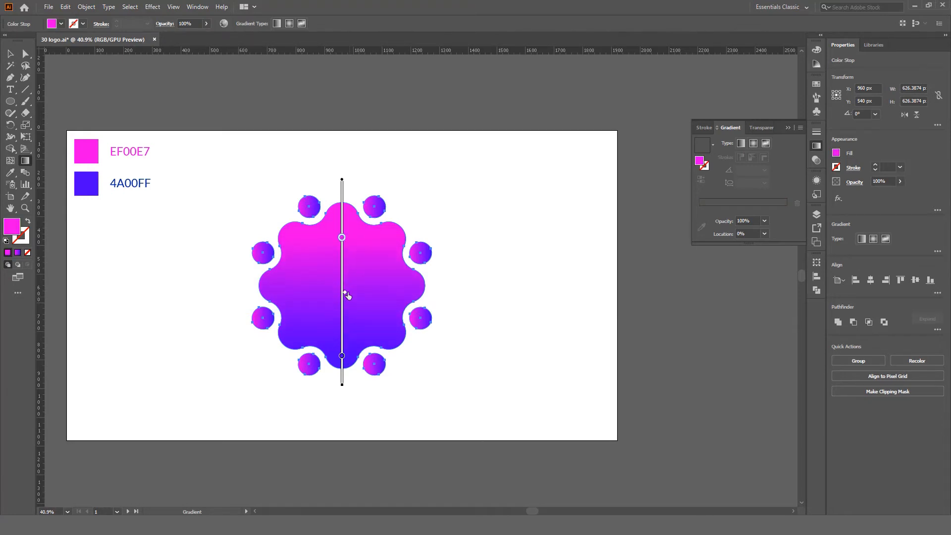
drag(342, 357, 341, 361)
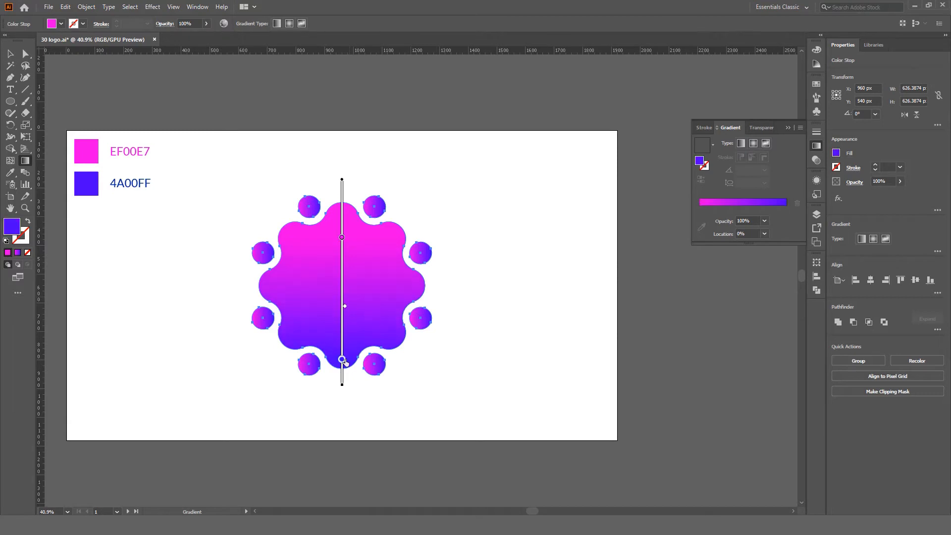
Deselect the emblem and save the document.
click(11, 54)
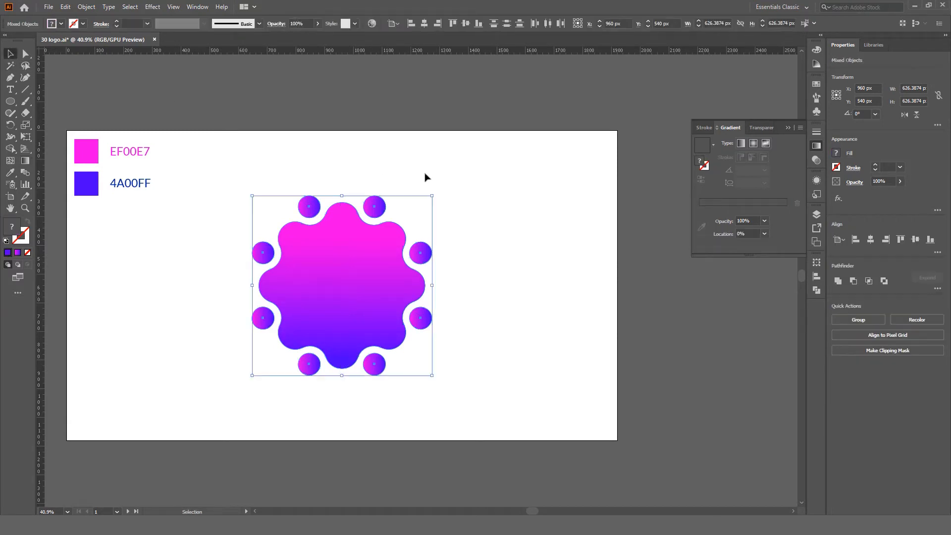
mouse_move(478, 163)
mouse_down()
mouse_move(249, 380)
mouse_move(224, 390)
mouse_up()
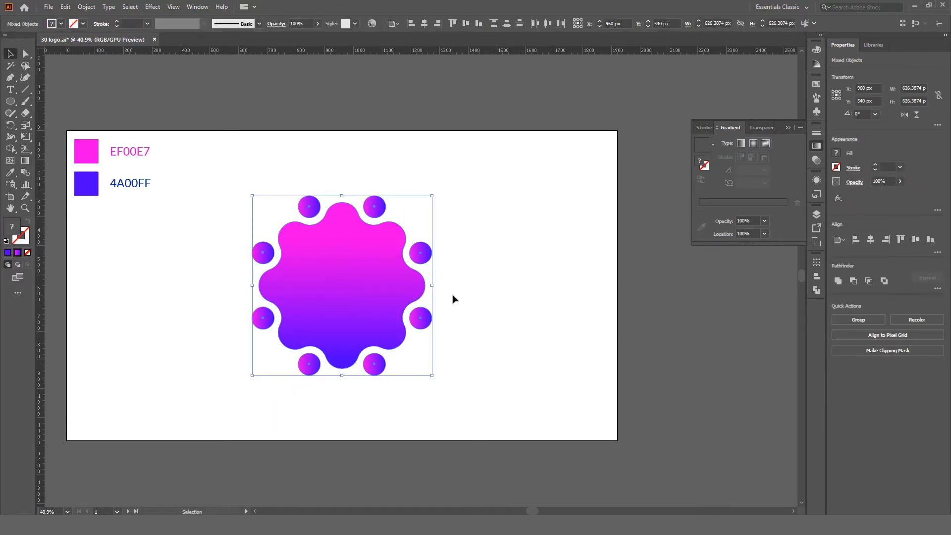
click(527, 285)
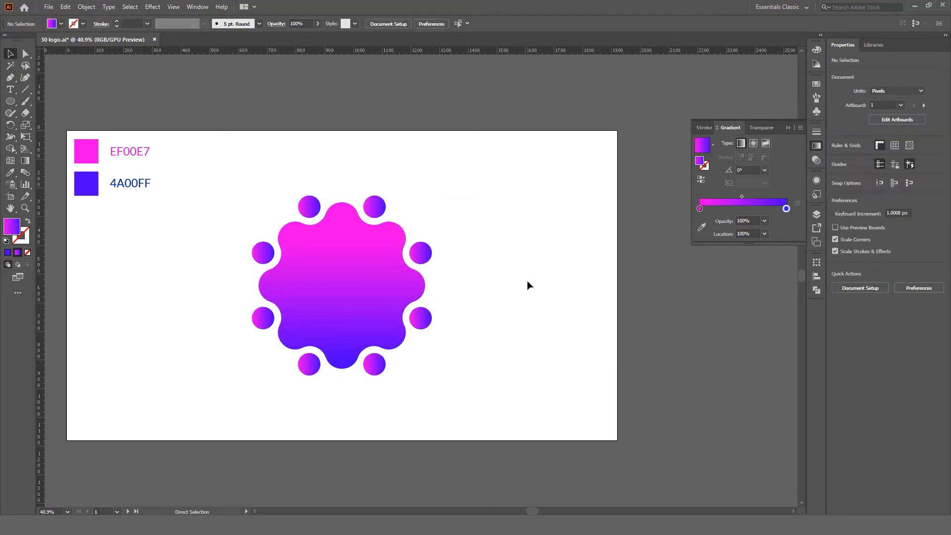
drag(528, 285, 528, 277)
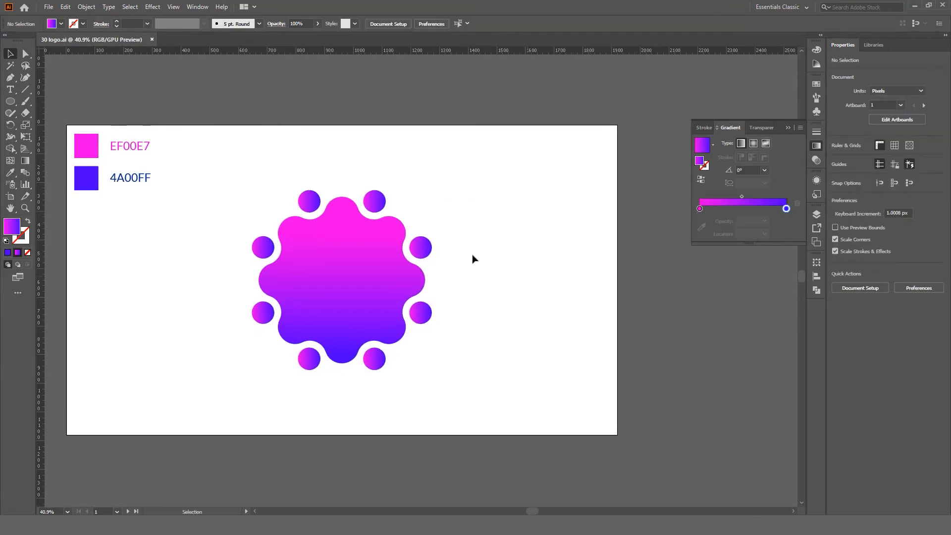
Add a letter C as text beside the emblem and enlarge it to about 677 pt.
click(10, 89)
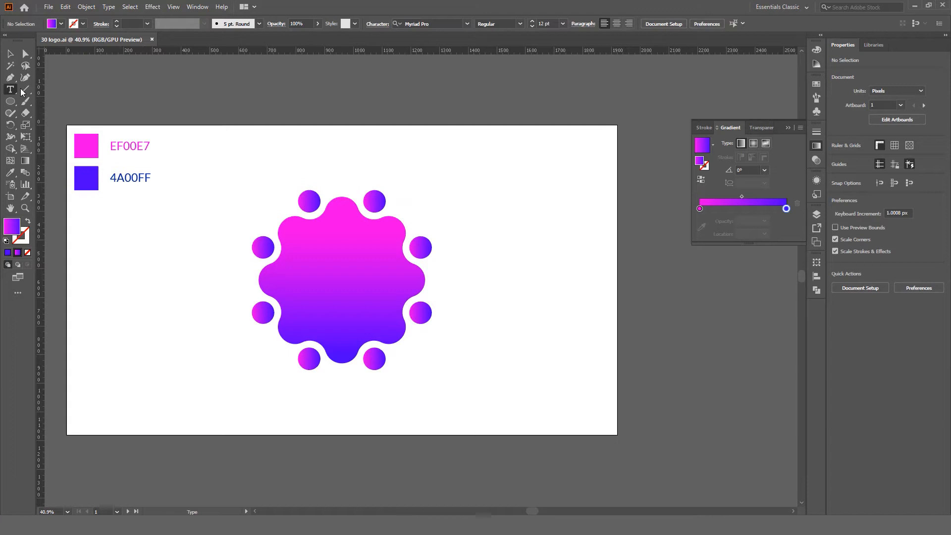
click(502, 237)
text(C)
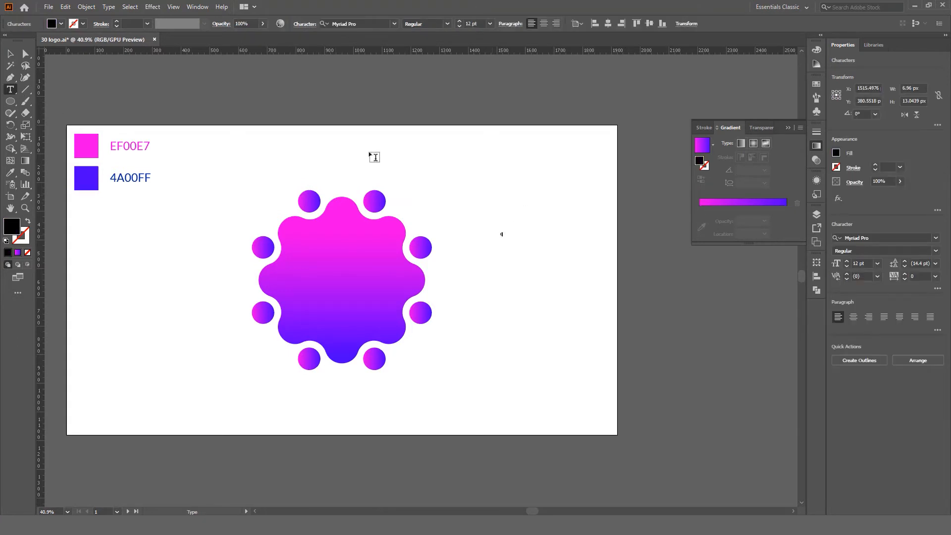
click(10, 53)
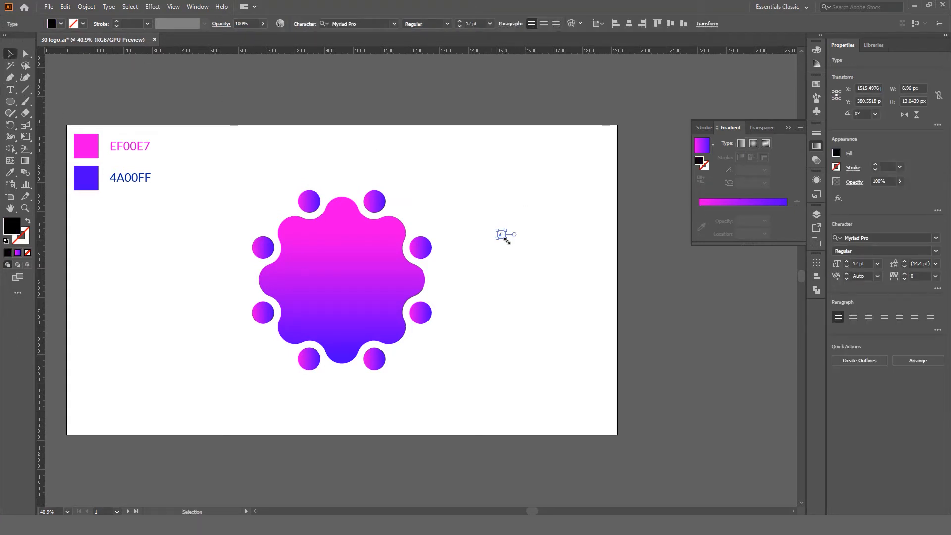
drag(506, 240, 559, 339)
drag(528, 280, 543, 316)
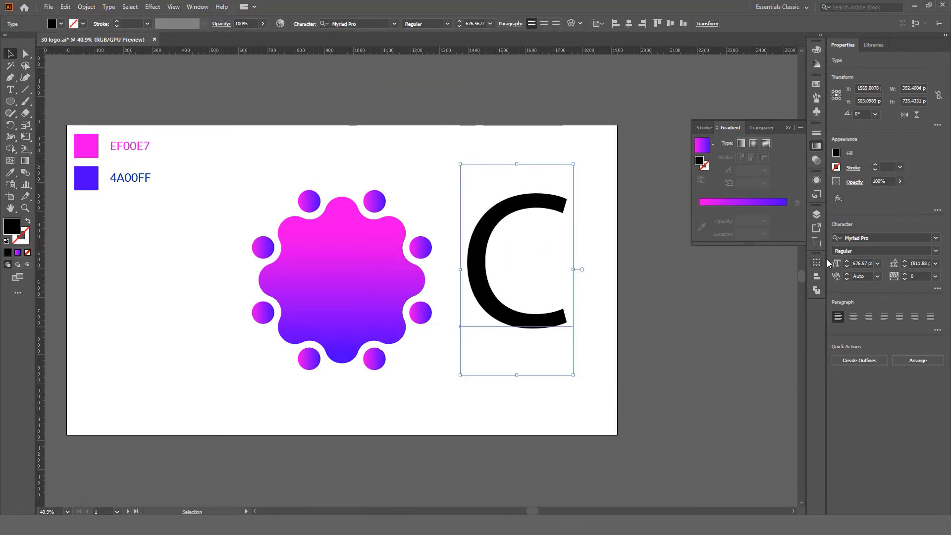
Set the letter C's font to Century Gothic Bold.
click(890, 239)
text(century)
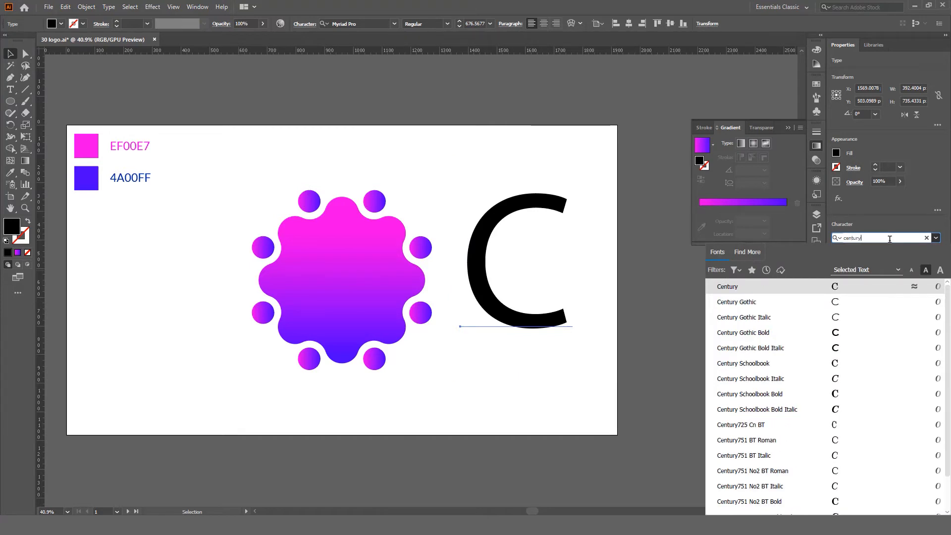
click(766, 330)
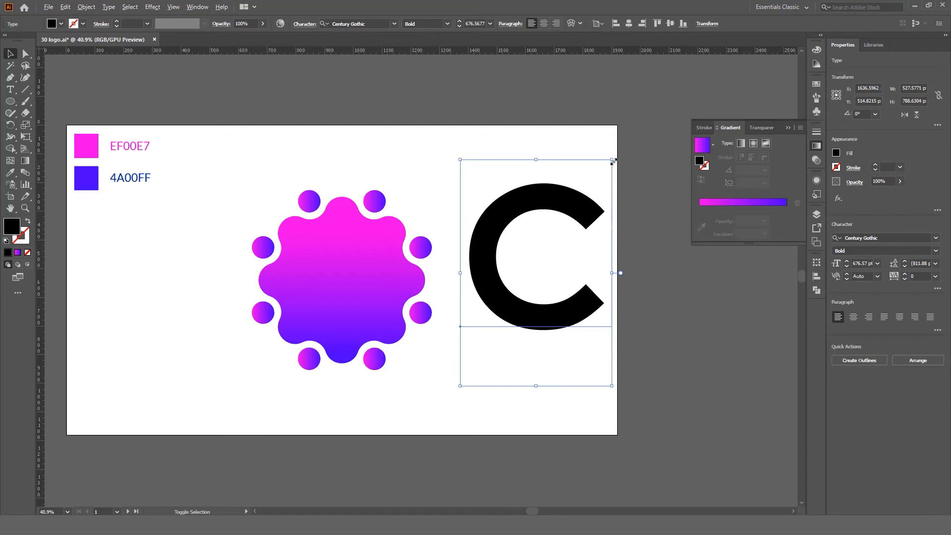
Center the letter C over the emblem and scale it down to fit inside the central shape.
drag(614, 161, 588, 143)
click(629, 25)
click(671, 24)
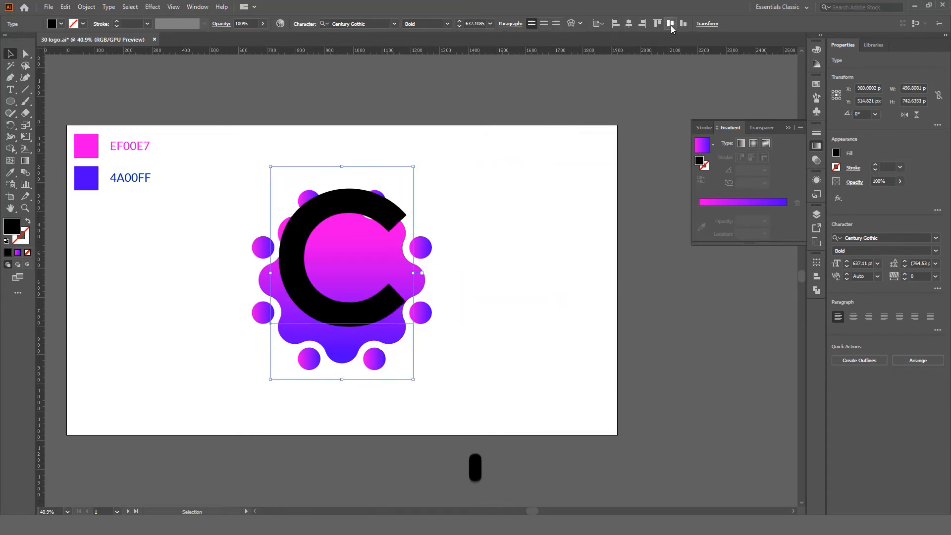
drag(416, 173, 382, 227)
Convert the letter C to outlines and center it horizontally and vertically on the artboard.
right_click(368, 222)
click(422, 287)
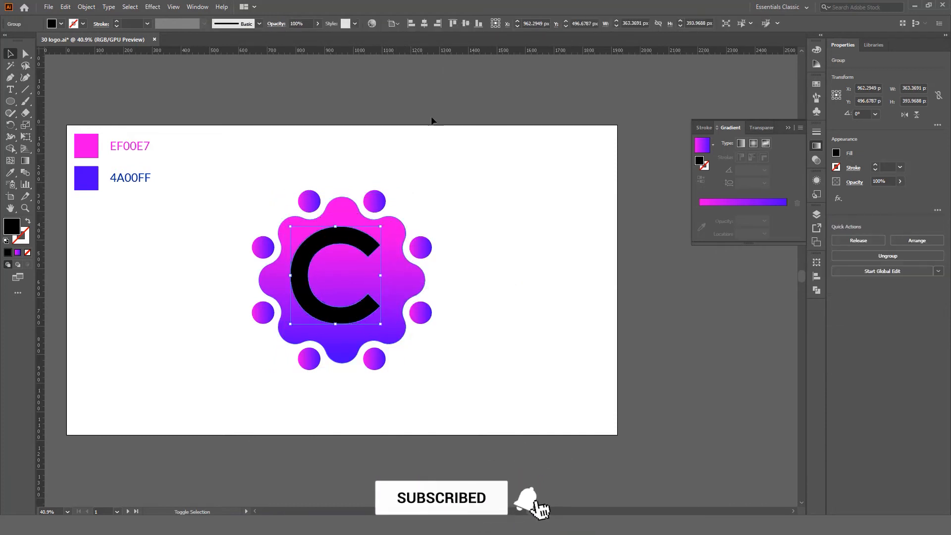
click(424, 24)
click(466, 24)
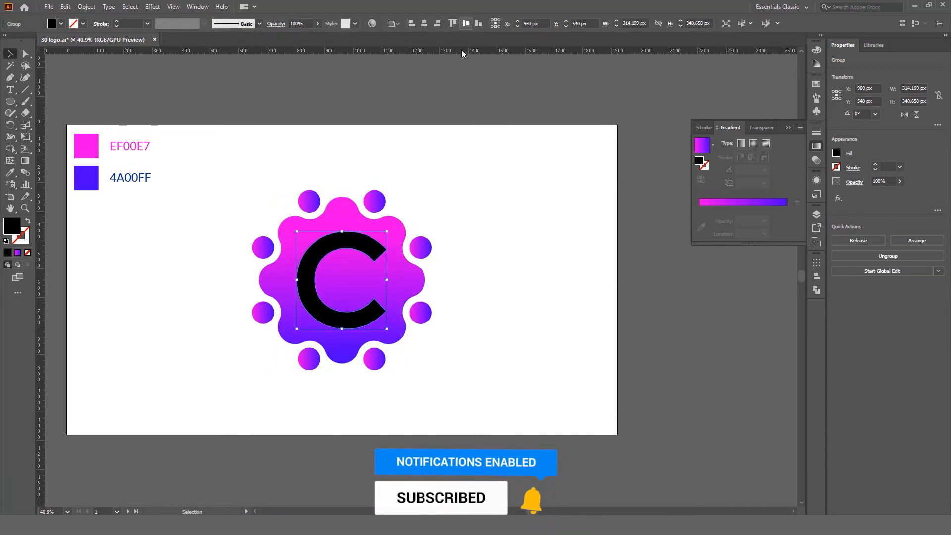
click(466, 23)
Fill the outlined C with white sampled from the artboard background.
click(11, 173)
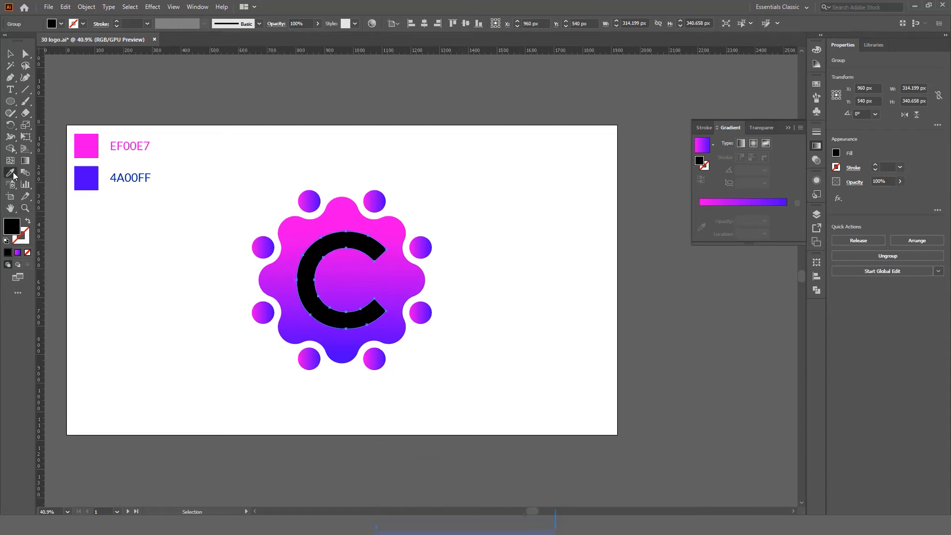
click(518, 192)
key(v)
click(461, 225)
click(376, 250)
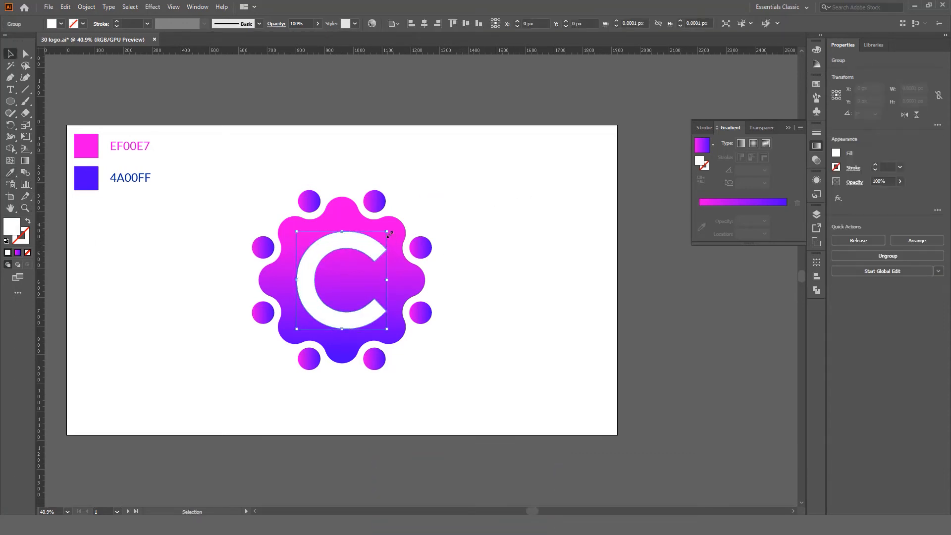
drag(395, 228, 386, 233)
click(450, 249)
Add the text CREATIVE AGENCY in the blank area below and beside the emblem.
key(z)
mouse_move(405, 290)
mouse_down()
mouse_move(369, 289)
mouse_move(422, 285)
mouse_up()
drag(409, 281, 403, 284)
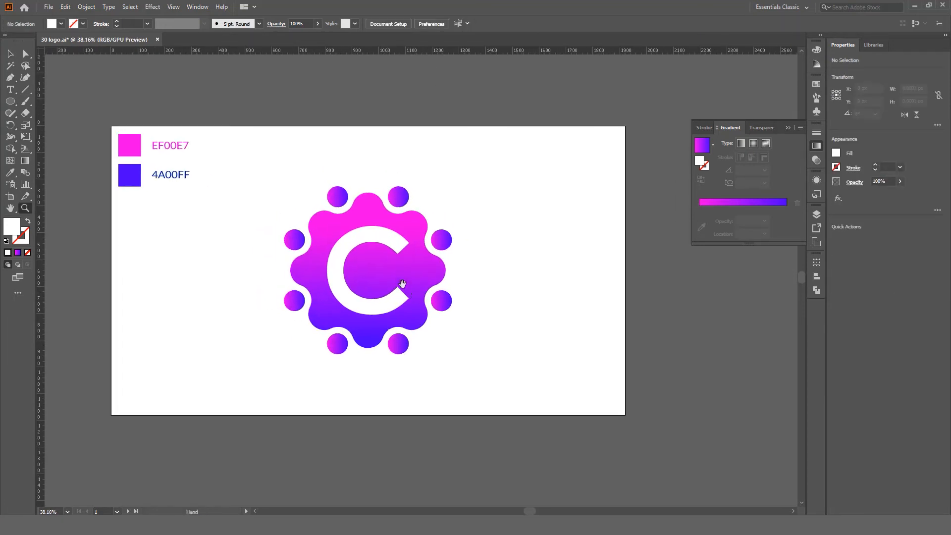
key(t)
click(487, 378)
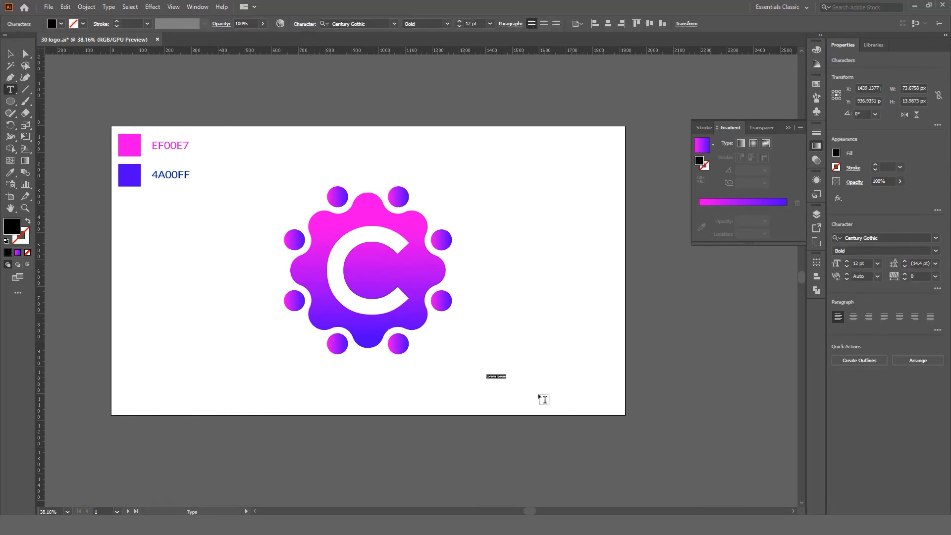
text(CREATIVE AGENCY)
Enlarge the CREATIVE AGENCY text to about 143 pt, with centered paragraph alignment and horizontally centered on the artboard.
click(11, 51)
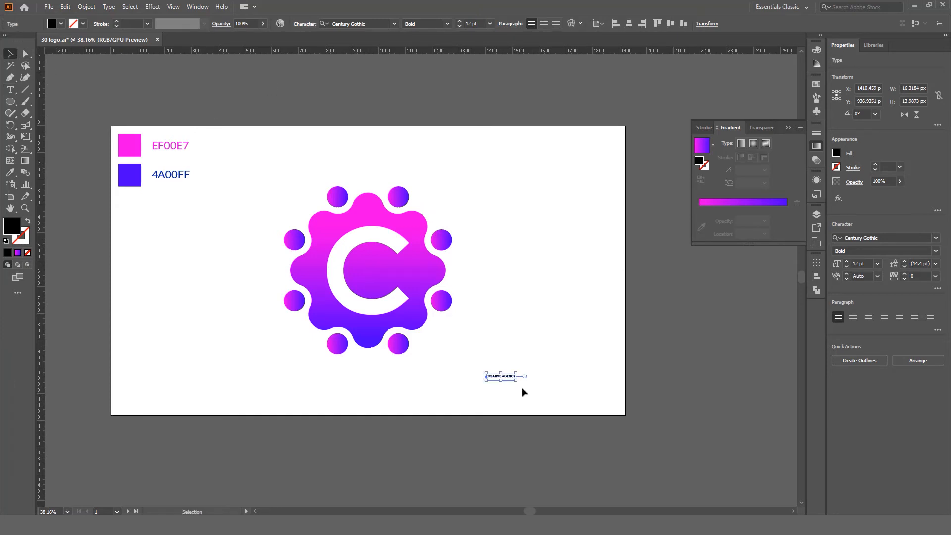
drag(518, 379, 674, 399)
drag(580, 391, 501, 391)
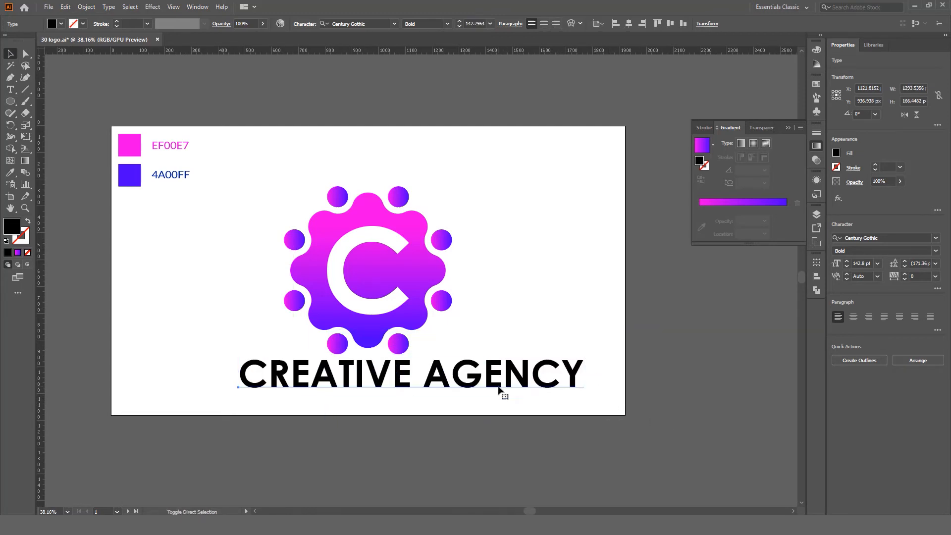
key(ctrl+shift+c)
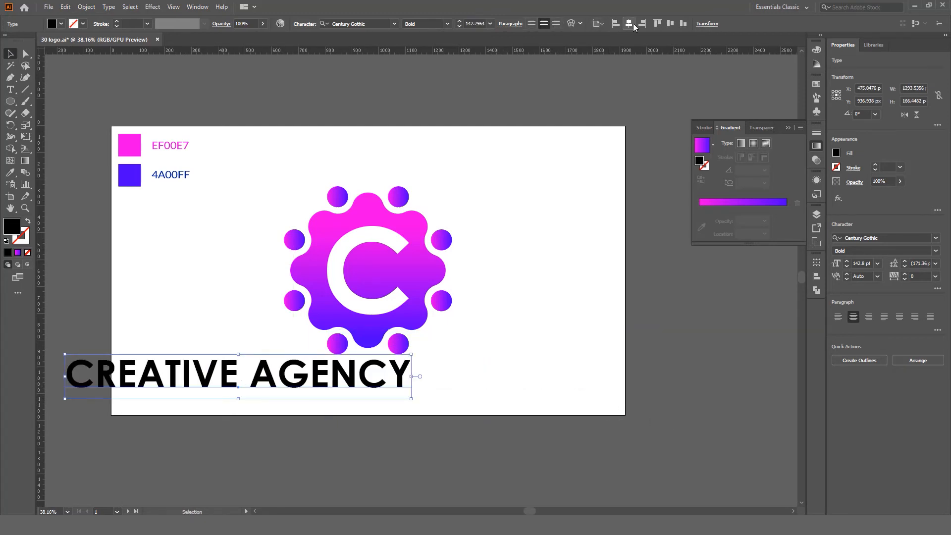
click(629, 24)
Move the whole emblem with its C up to about Y 465 px and enlarge it to about 647 px wide.
drag(492, 161, 256, 356)
drag(397, 298, 408, 272)
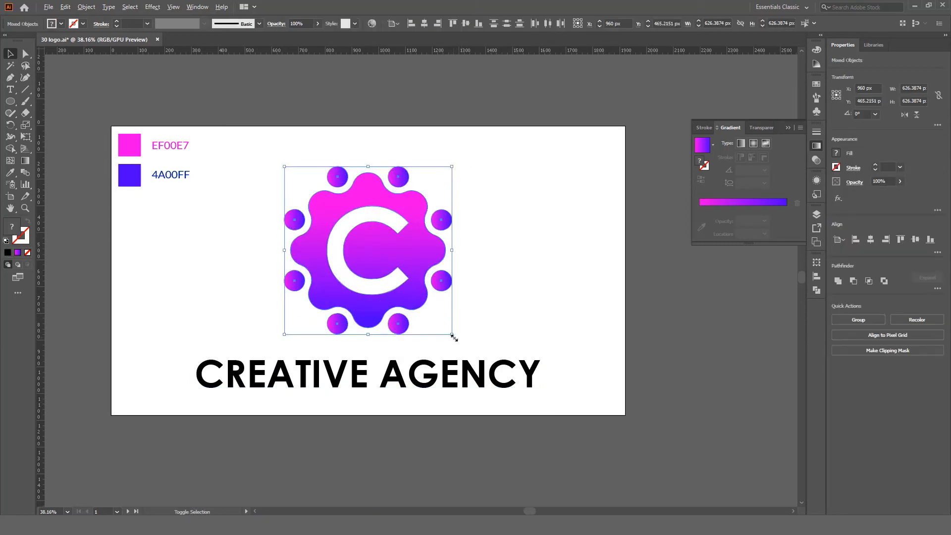
drag(452, 334, 455, 337)
Enlarge the CREATIVE AGENCY text to about 167 pt and raise it closer to the emblem.
click(460, 375)
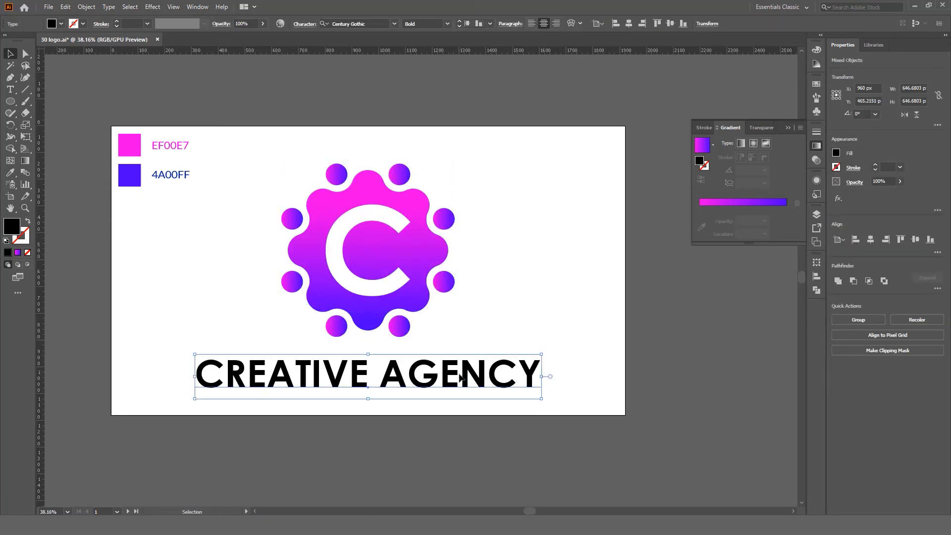
drag(542, 345, 570, 340)
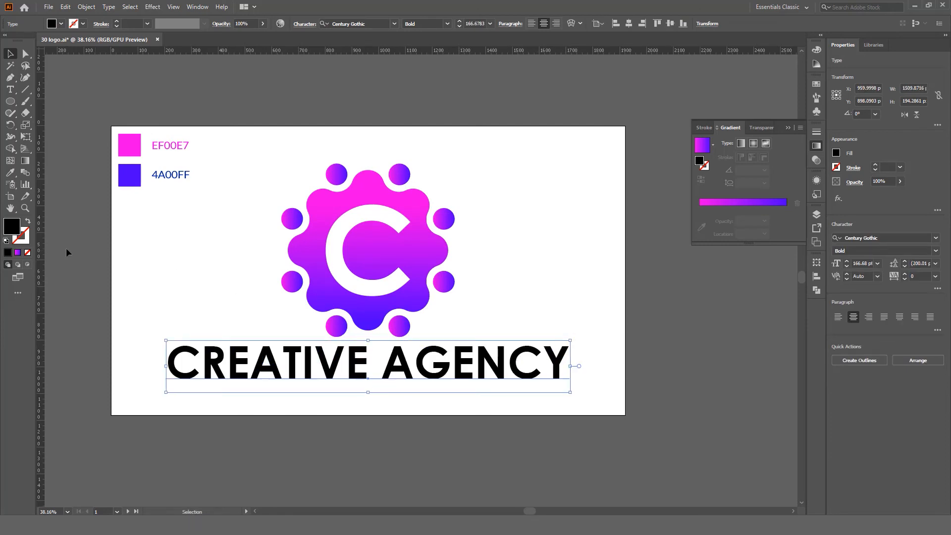
Add a new fill to the CREATIVE AGENCY text in its appearance attributes and apply the pink-to-blue linear gradient to it.
click(197, 7)
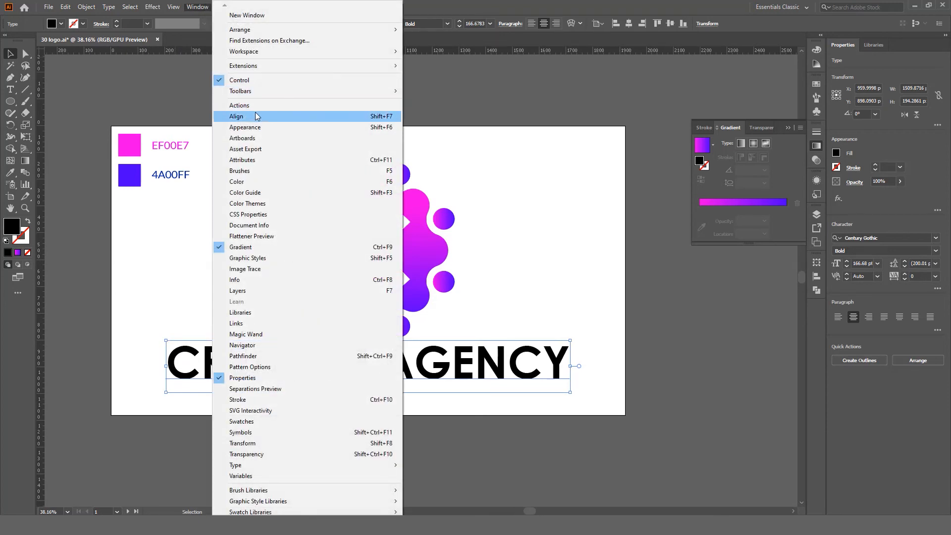
click(245, 128)
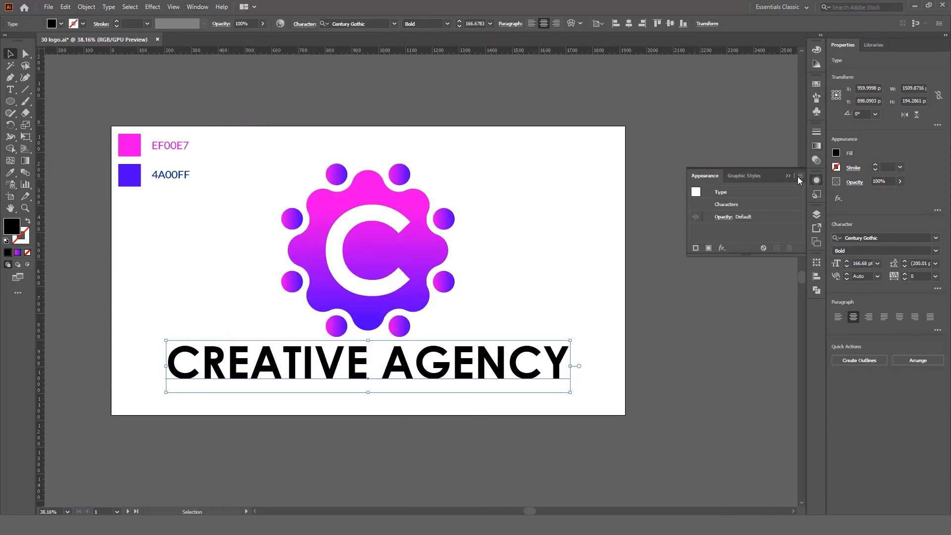
click(800, 176)
click(827, 179)
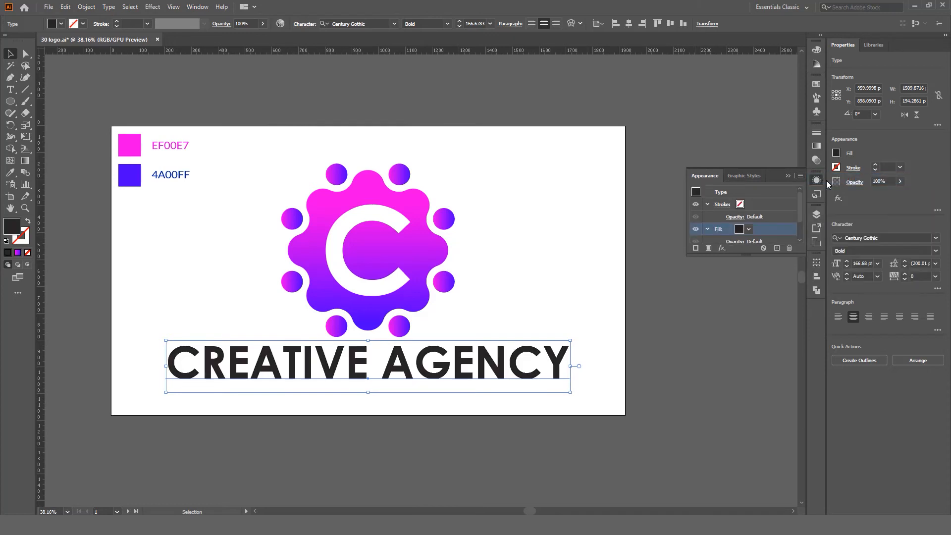
click(18, 253)
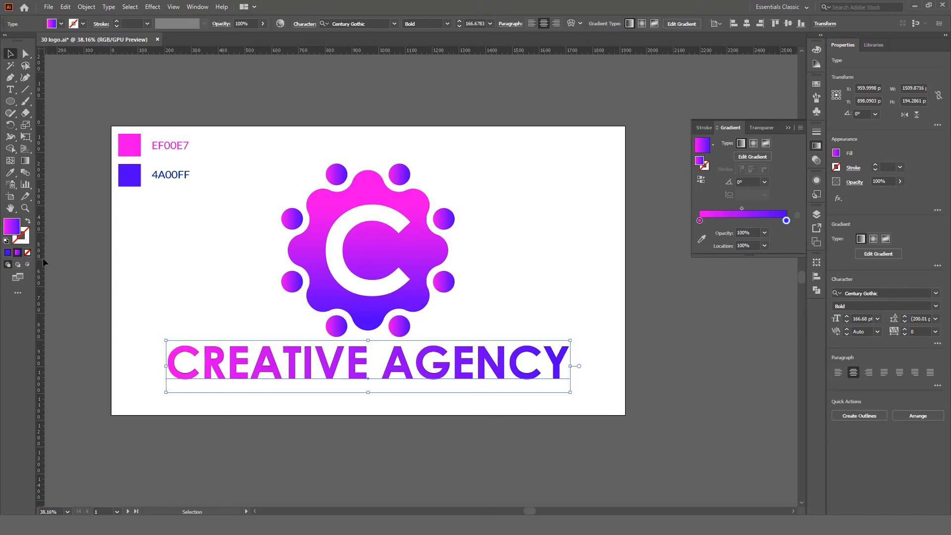
Set the character fill of all the CREATIVE AGENCY letters to none, leaving only the gradient fill.
key(t)
click(334, 350)
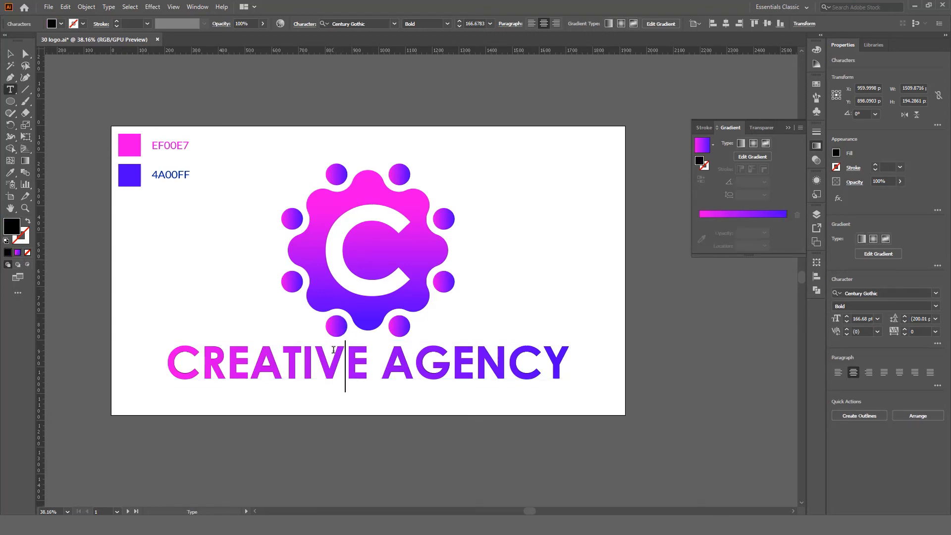
key(ctrl+a)
click(27, 252)
ctrl+click(129, 258)
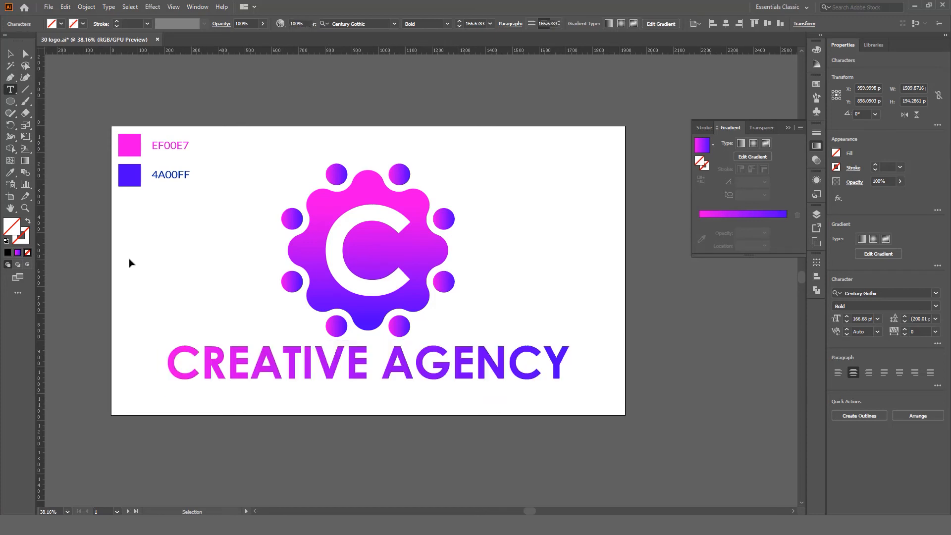
Turn the CREATIVE AGENCY text's gradient vertical at -90°, running from pink at the top to blue at the baseline.
key(v)
click(400, 372)
key(g)
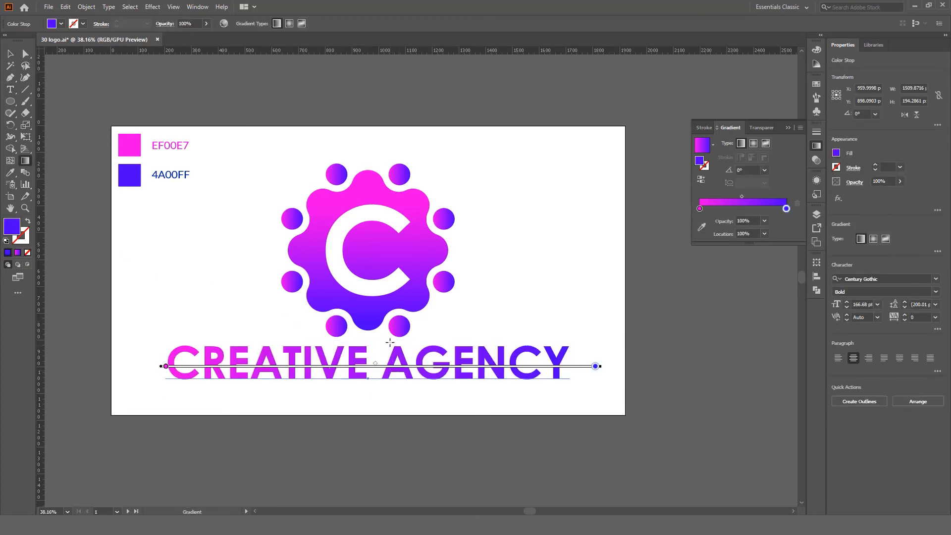
shift+drag(380, 339, 380, 384)
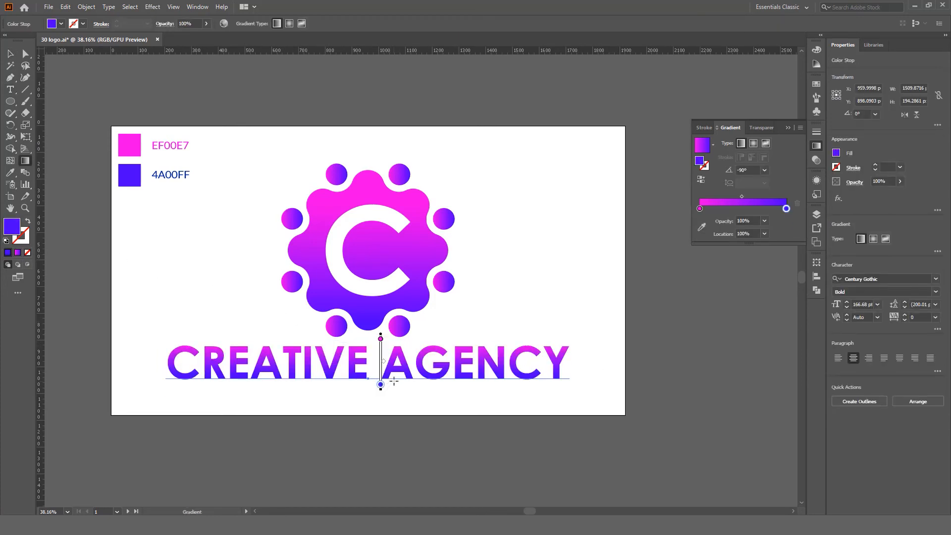
Scale the emblem, CREATIVE AGENCY text and 4A00FF label down together about their center to about 1252 px wide.
key(v)
drag(590, 174, 170, 354)
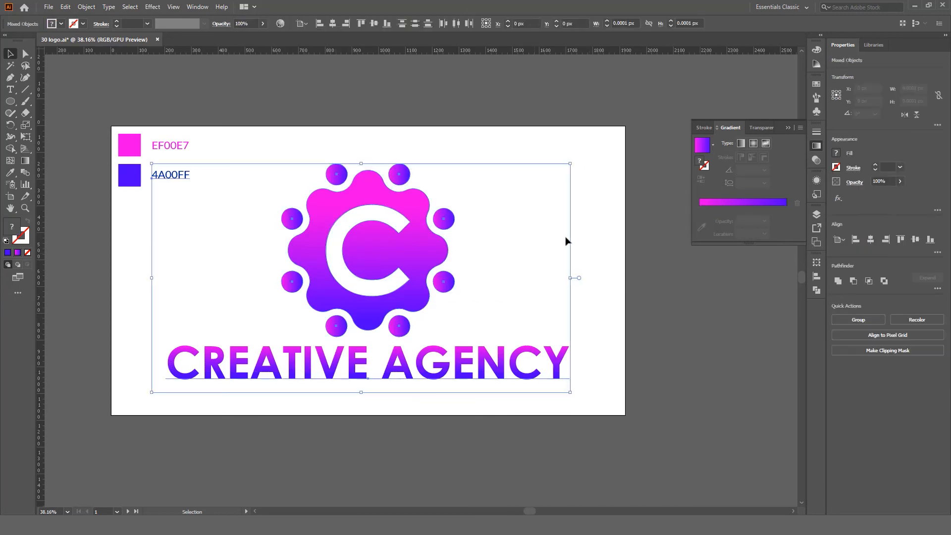
alt+shift+drag(570, 163, 528, 187)
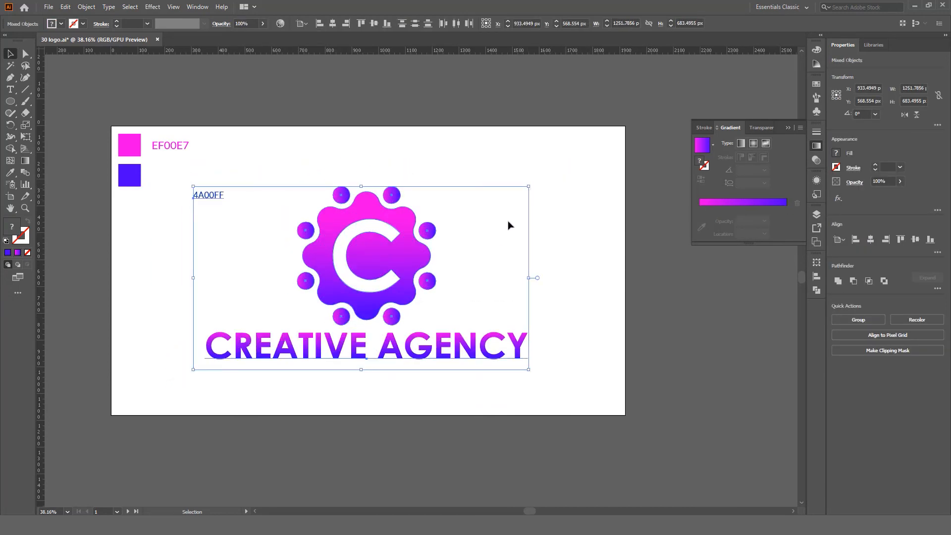
Lower the CREATIVE AGENCY text slightly while shrinking it to about 111 pt, and place a copy directly beneath it.
click(490, 232)
shift+drag(463, 356, 468, 366)
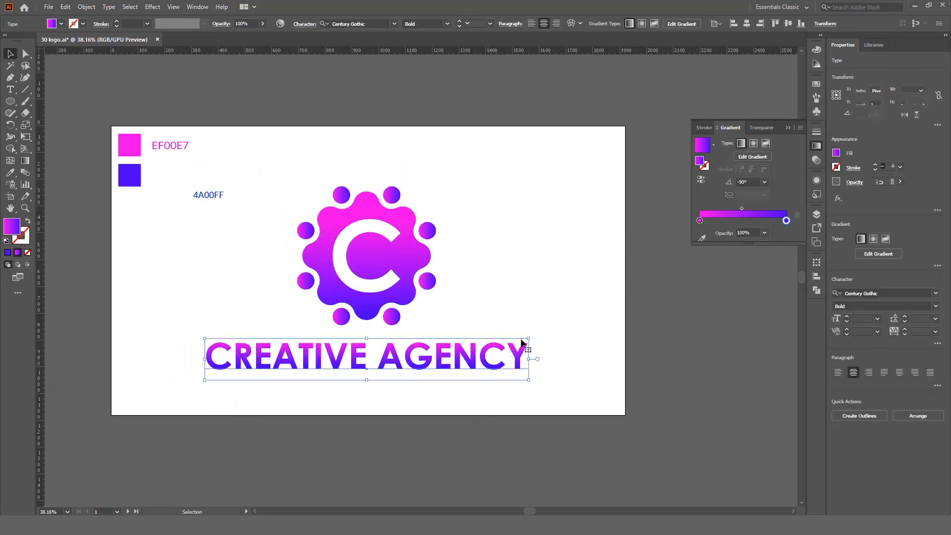
alt+shift+drag(528, 338, 453, 387)
Replace the wording of the lower text copy with TAGLINE HERE.
triple_click(459, 389)
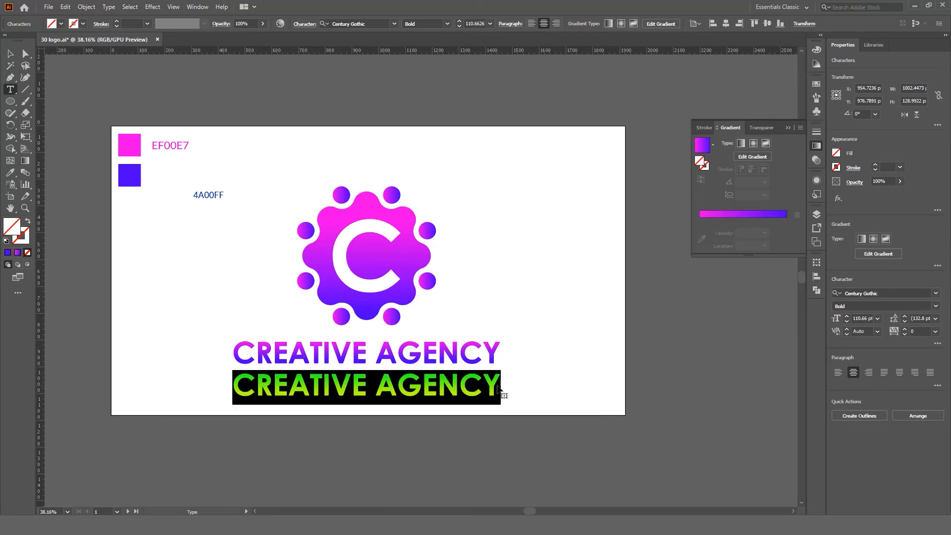
text(TAGLINE )
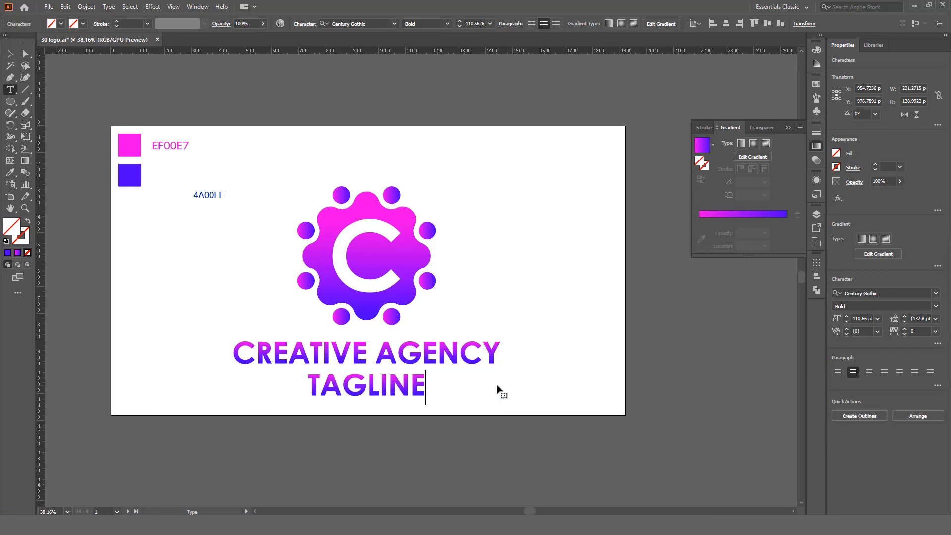
text(HERE)
key(Escape)
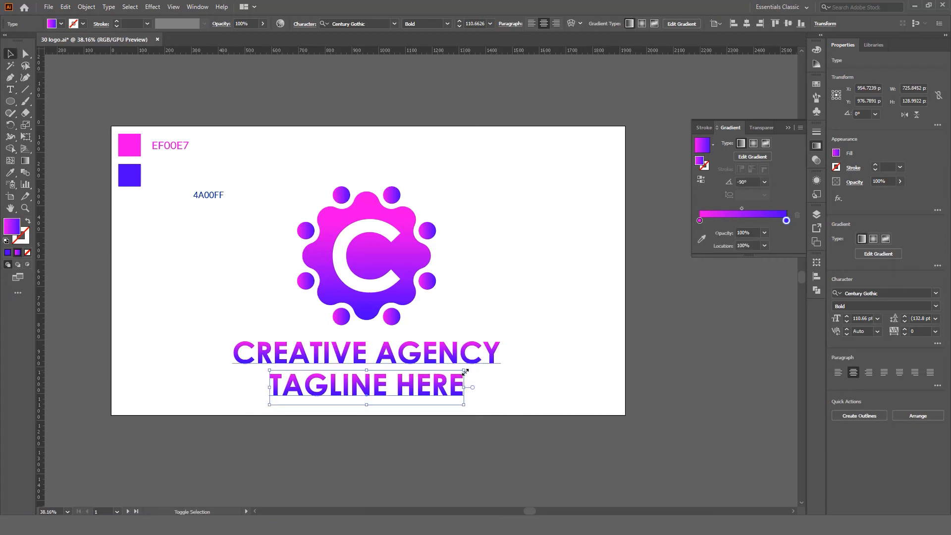
Shrink the TAGLINE HERE text to about 72 pt, set its font style to Regular, and reduce it slightly further about its center.
alt+shift+drag(464, 370, 435, 375)
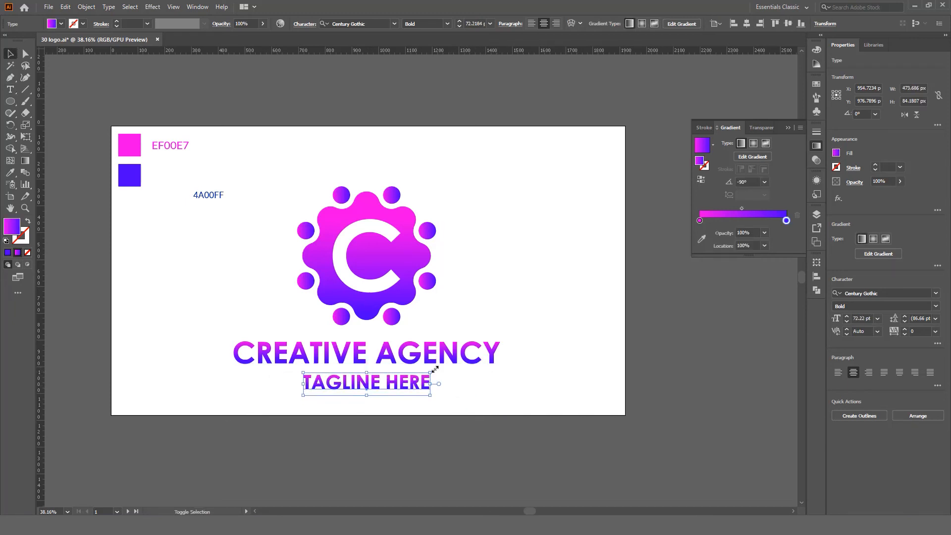
click(937, 307)
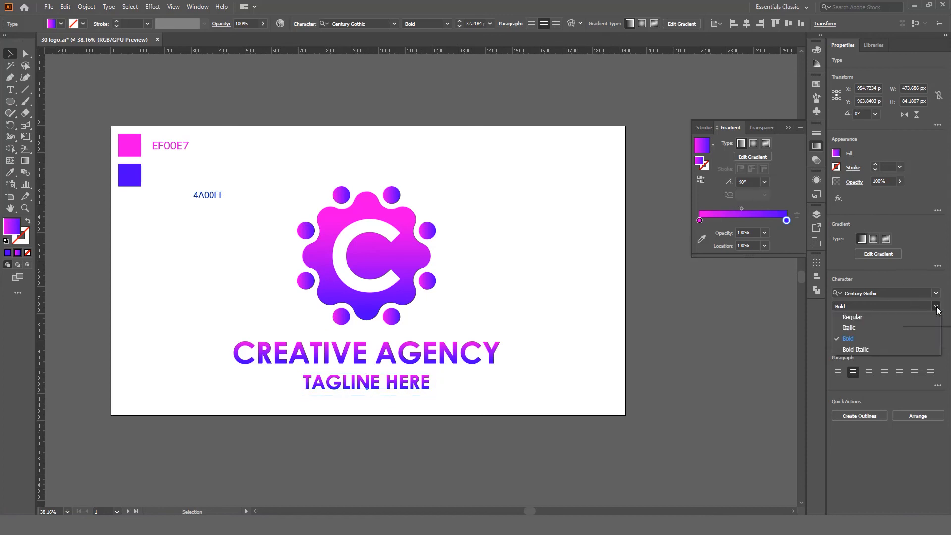
click(872, 315)
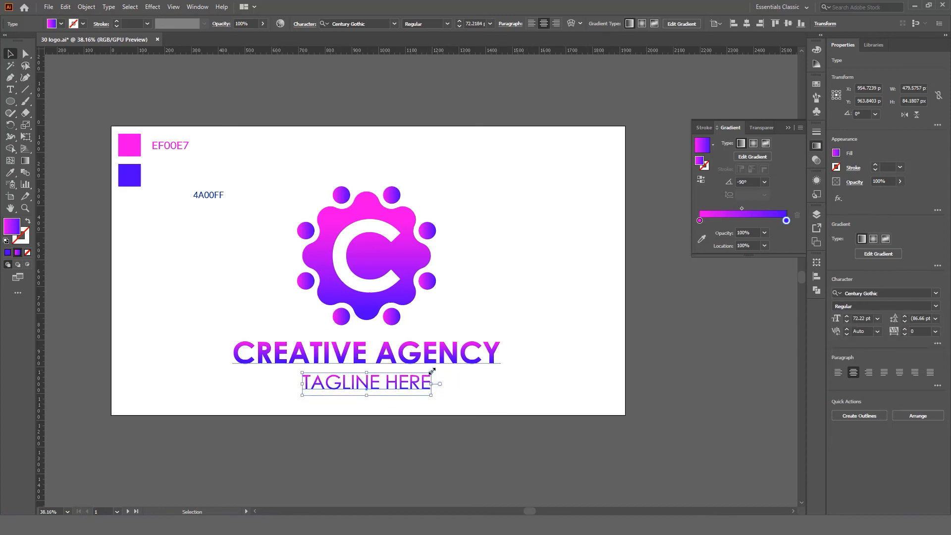
alt+shift+drag(432, 371, 456, 384)
key(ctrl+shift+a)
Draw a horizontal line about 237 px long on the left side of TAGLINE HERE, level with the middle of its letters.
key(ctrl+space)
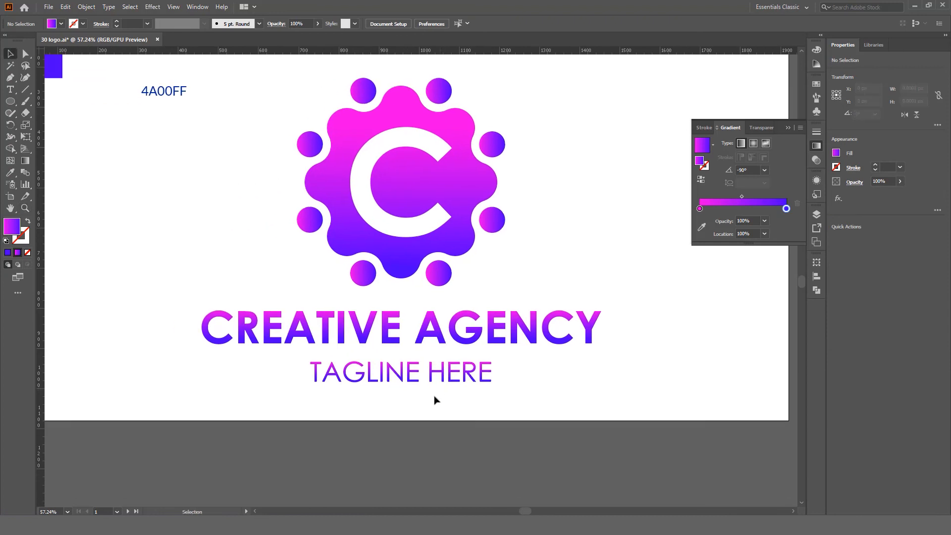
key(backslash)
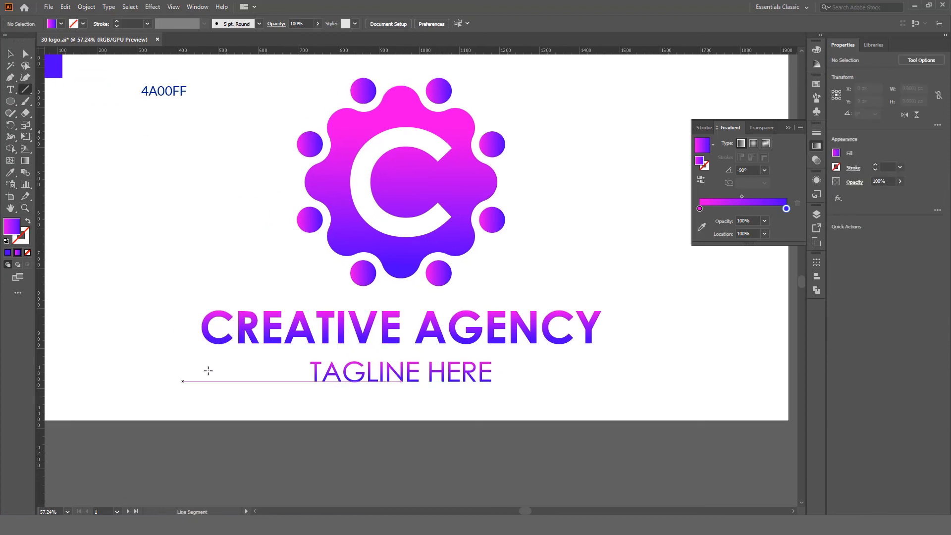
drag(210, 374, 304, 373)
click(10, 53)
Give the line beside the tagline the pink-to-blue gradient as its stroke and set the stroke weight to 8 pt.
click(22, 235)
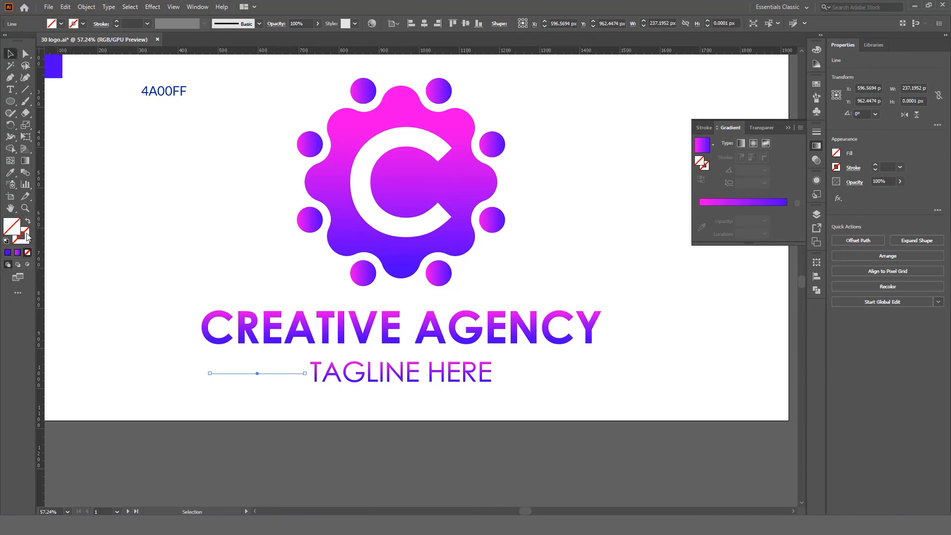
click(17, 253)
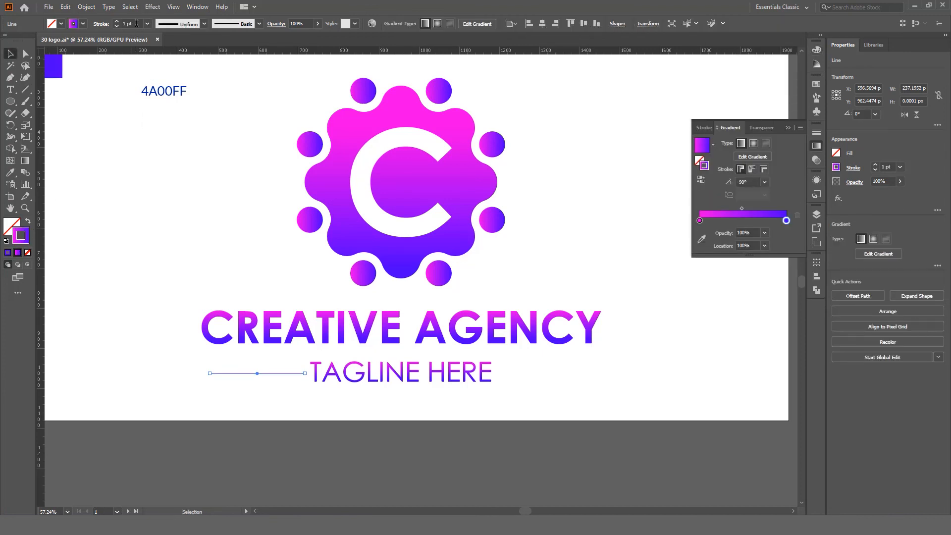
scroll(135, 19, up, 4)
scroll(136, 20, up, 3)
click(308, 397)
scroll(267, 383, down, 3)
scroll(182, 368, up, 1)
key(v)
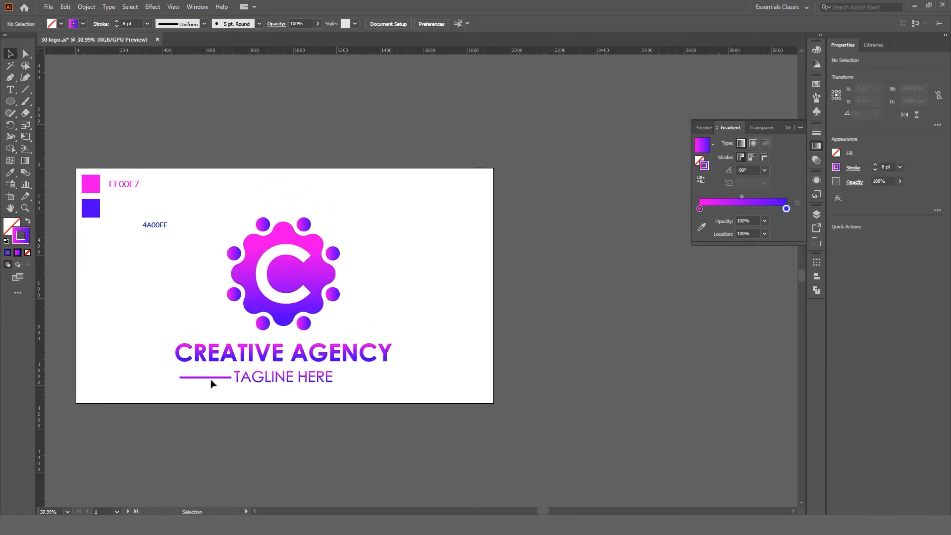
Duplicate the line to the right side of TAGLINE HERE, then group both lines and nudge them slightly left around the tagline.
click(211, 378)
drag(211, 377, 372, 378)
shift+click(219, 378)
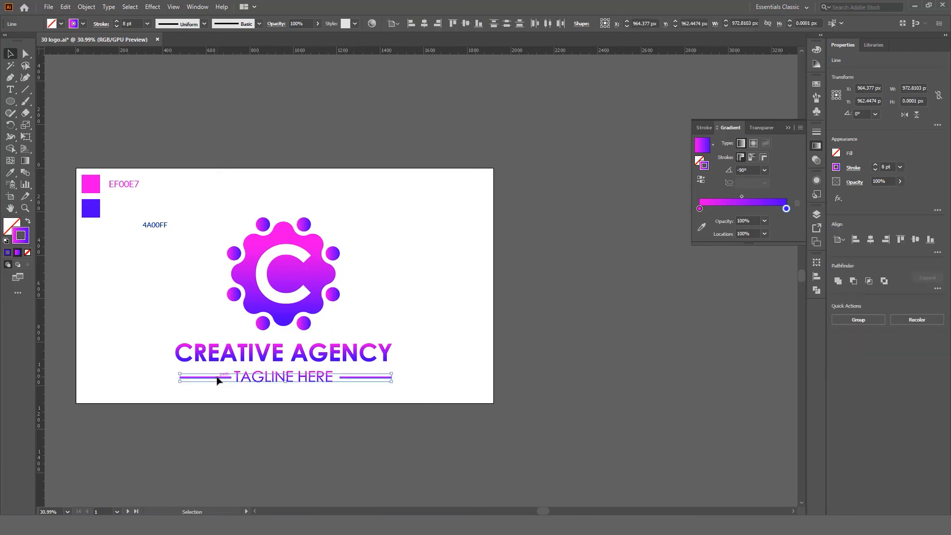
right_click(219, 382)
click(264, 234)
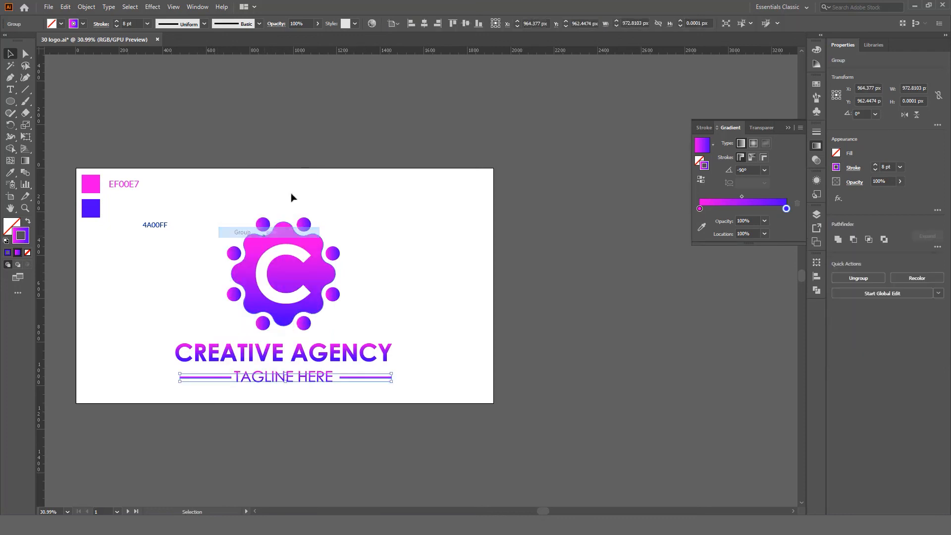
click(424, 265)
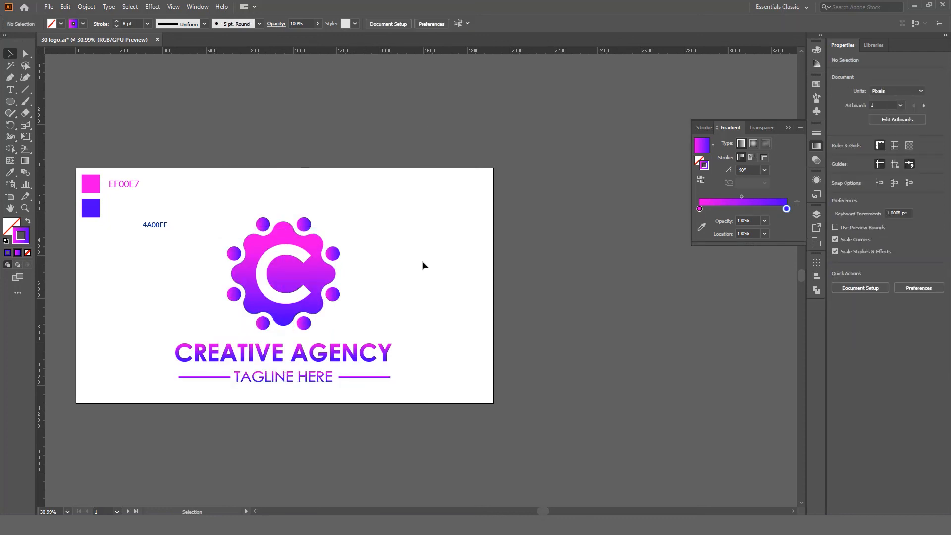
Enlarge the whole emblem with its C slightly and raise it a little above the CREATIVE AGENCY text.
drag(381, 209, 220, 331)
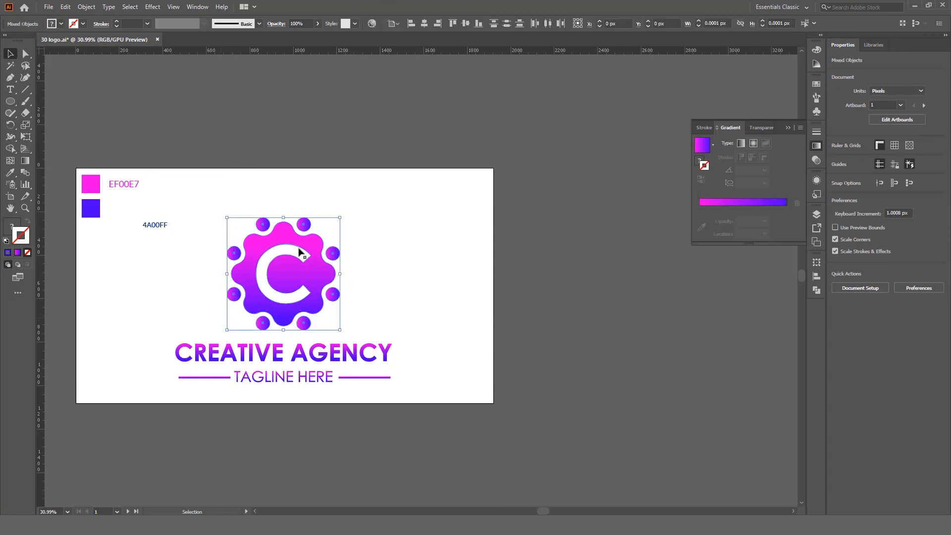
drag(340, 218, 344, 214)
drag(302, 260, 302, 254)
Move the 4A00FF label back beside the blue color swatch and deselect it.
click(175, 246)
drag(158, 225, 128, 212)
click(184, 269)
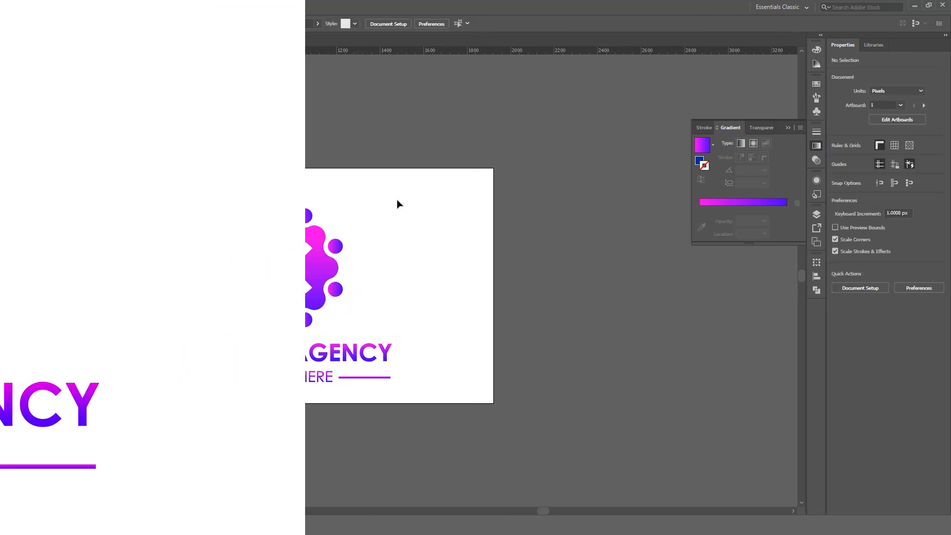